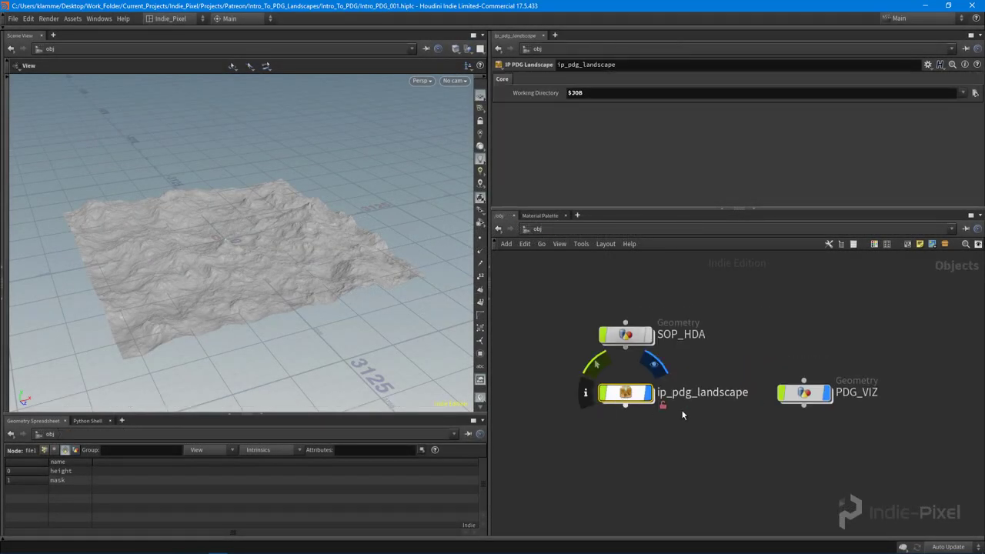
Open the SOP_HDA geometry network and view its terrain generator node and the resulting terrain
key(h)
double_click(627, 349)
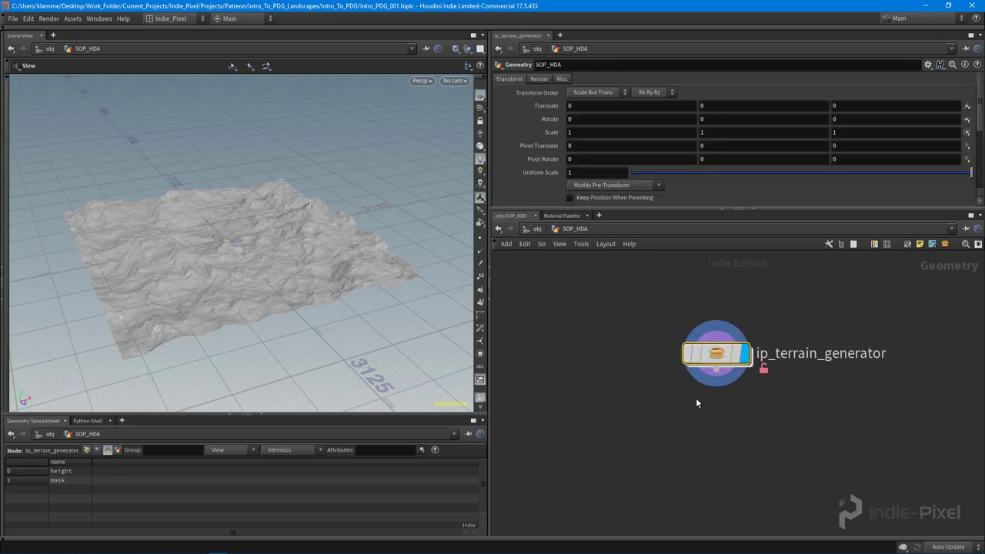
scroll(648, 422, down, 1)
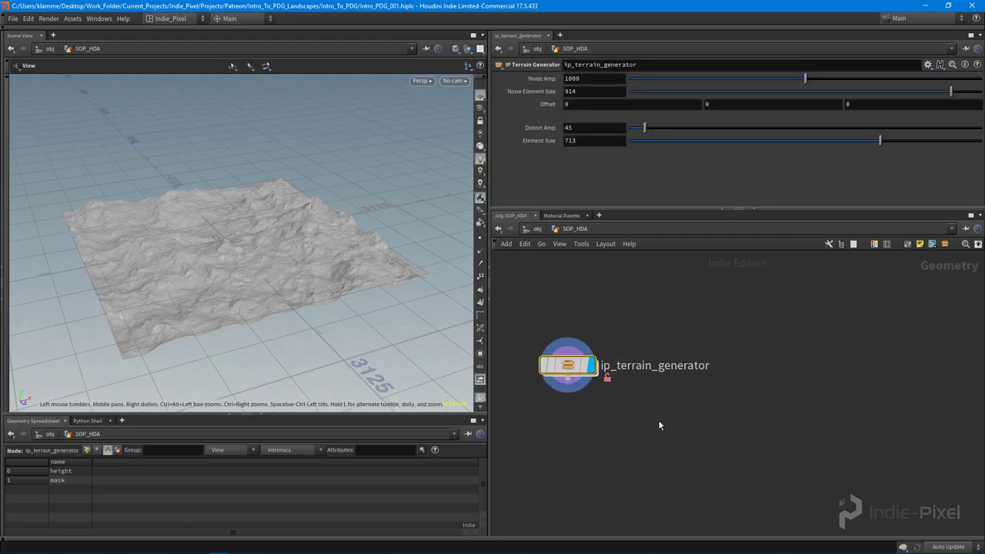
middle_drag(639, 418, 670, 411)
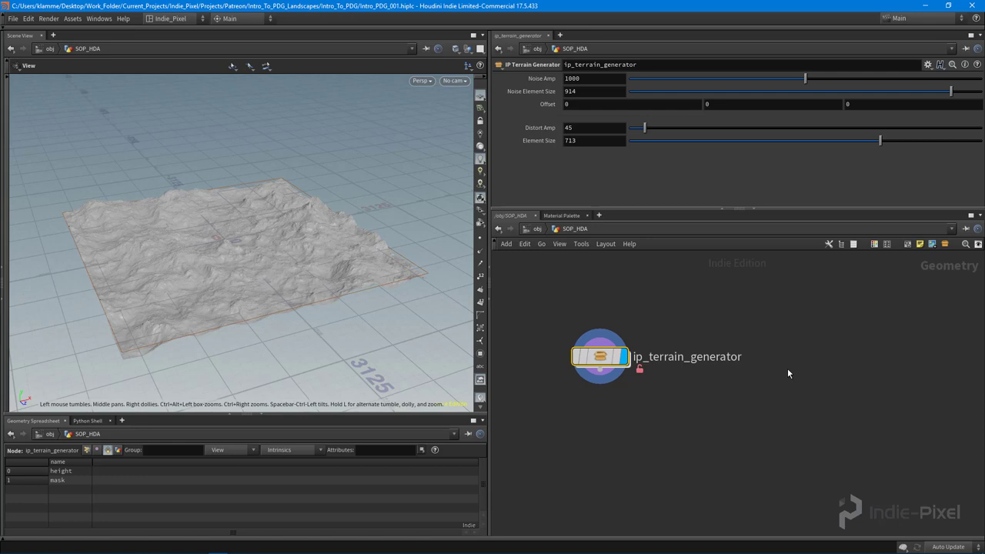
middle_drag(757, 394, 729, 394)
drag(234, 237, 299, 255)
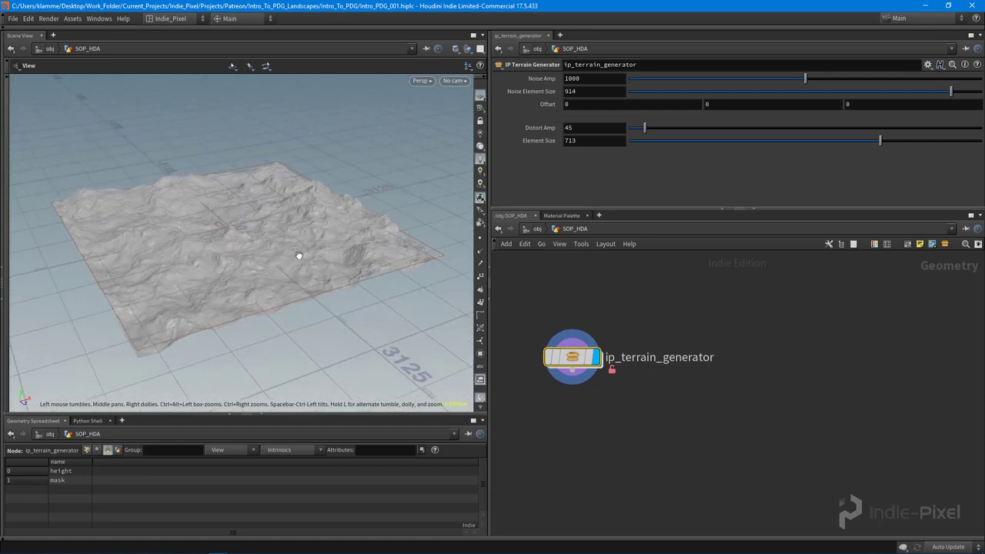
click(761, 374)
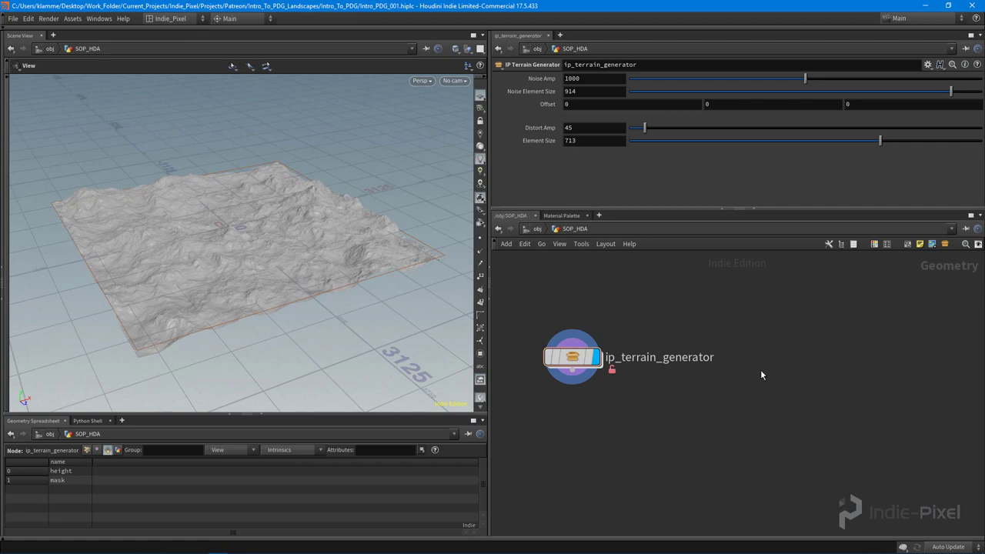
Add a File node to the SOP_HDA network, beside and slightly above ip_terrain_generator
key(Tab)
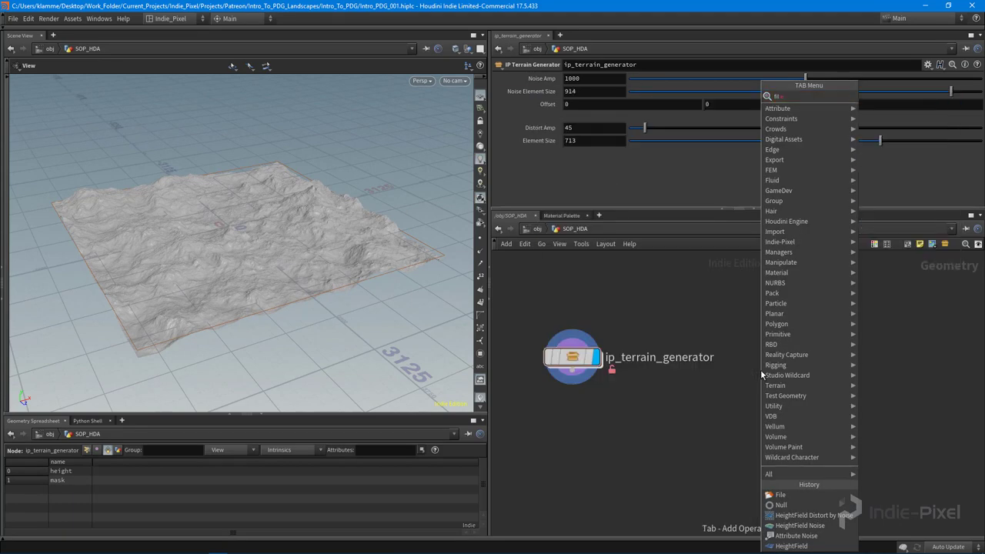
text(fil)
key(Return)
click(761, 371)
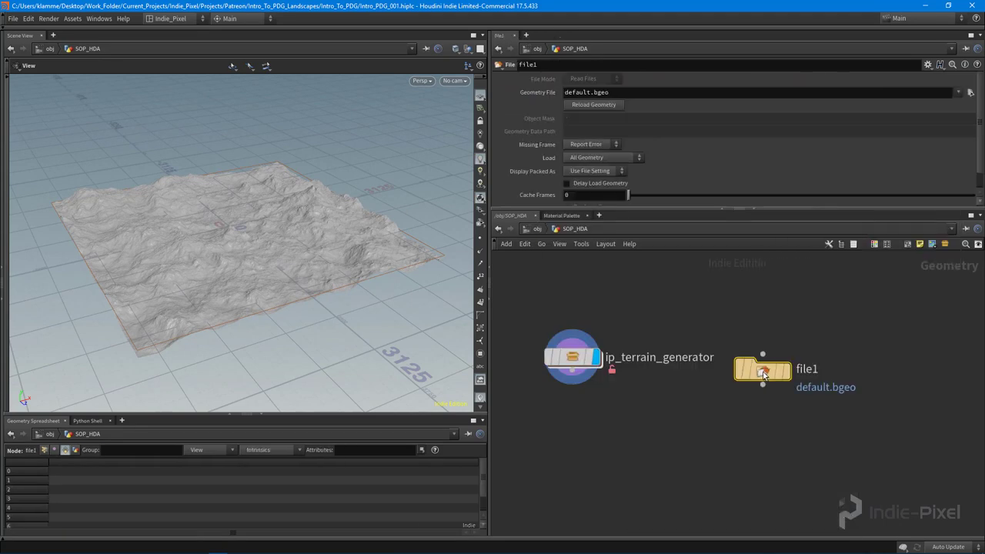
drag(763, 370, 776, 332)
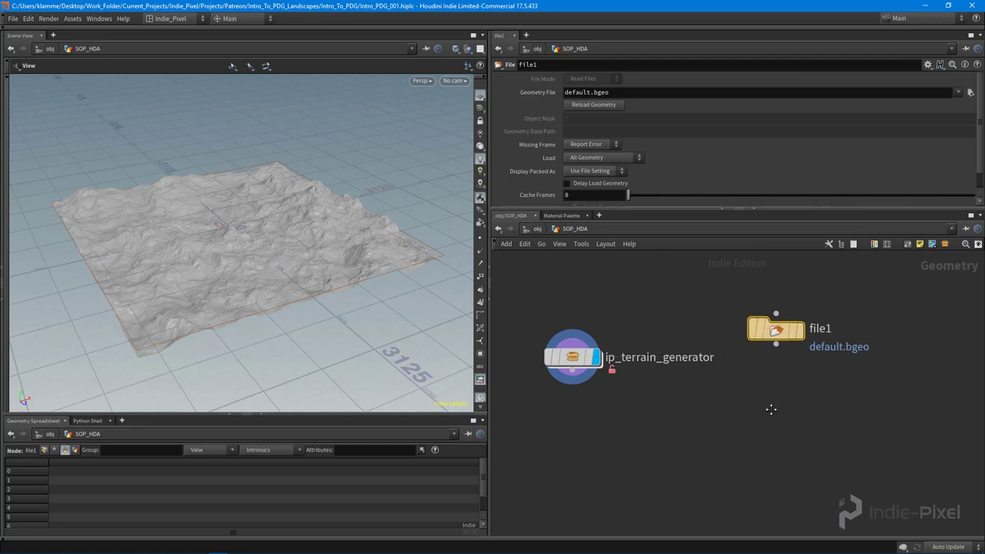
middle_drag(771, 409, 718, 447)
double_click(629, 91)
text(`)
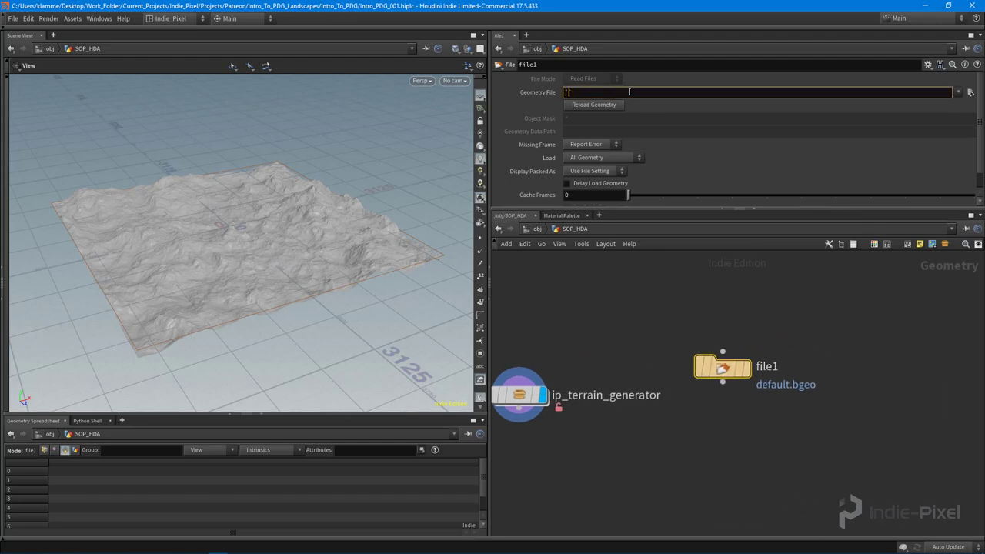
text(@pdg_output`)
key(Return)
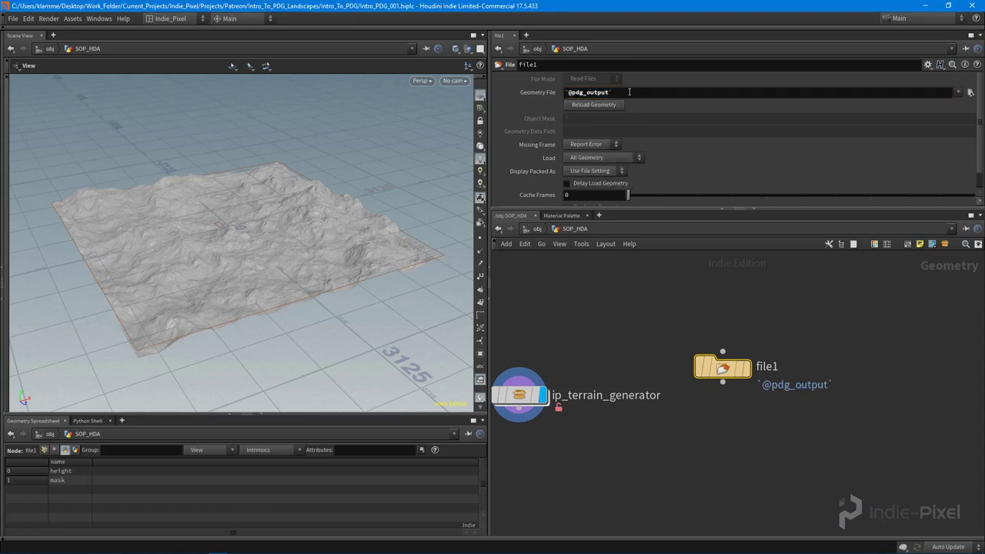
click(745, 369)
middle_drag(718, 424, 719, 416)
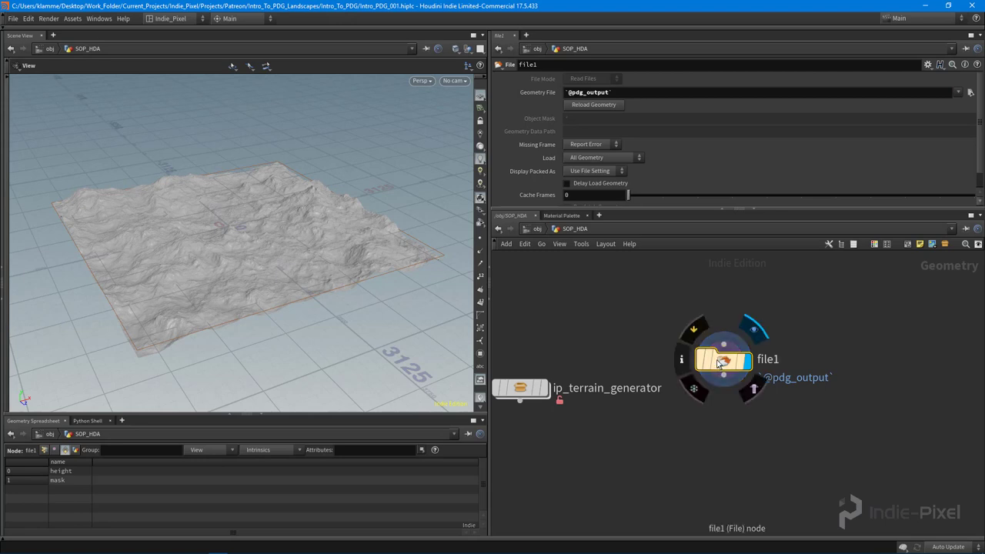
drag(720, 365, 723, 352)
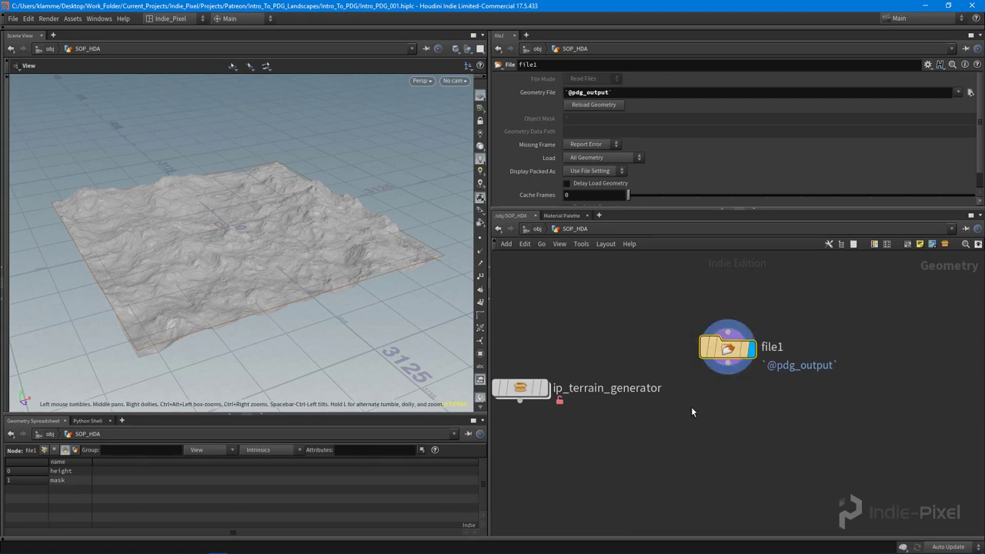
Add a Subnetwork node below file1, wire file1's output into its first input and display the subnetwork
drag(264, 183, 268, 242)
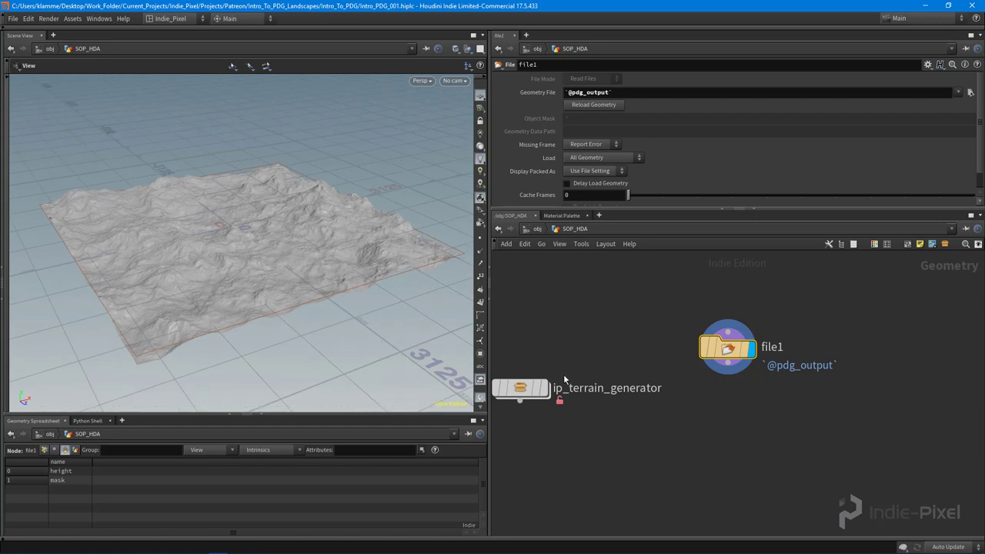
drag(724, 349, 726, 333)
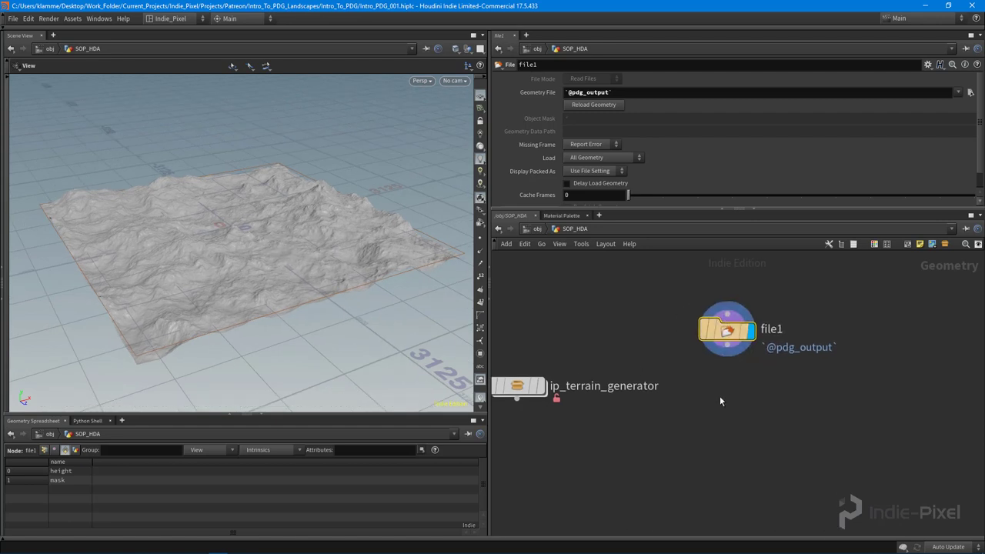
key(Tab)
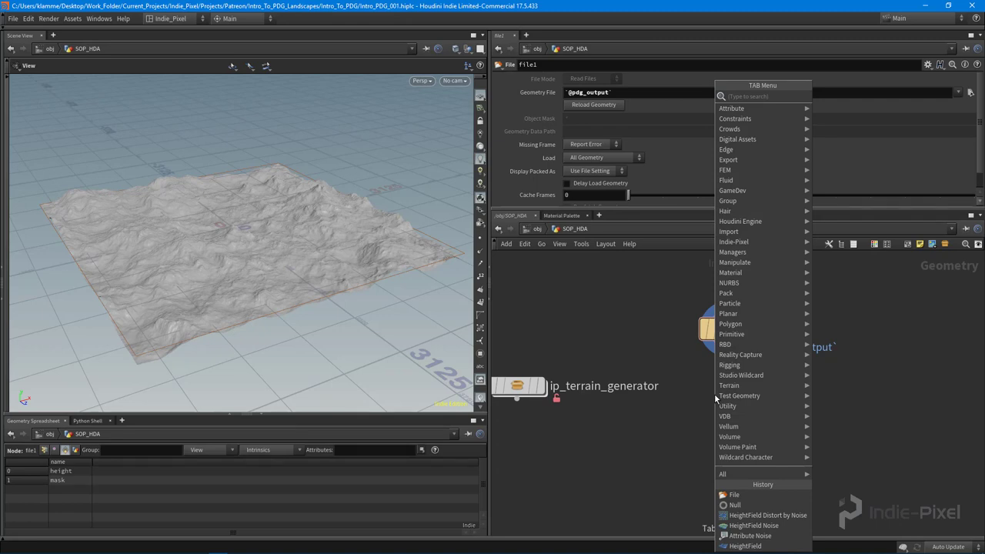
text(subn)
key(Return)
click(731, 392)
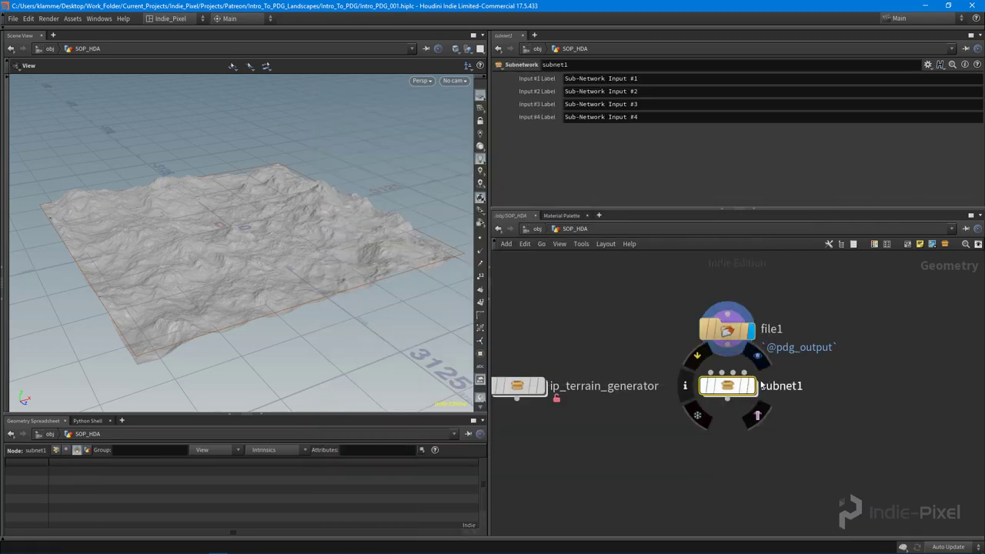
scroll(761, 385, up, 4)
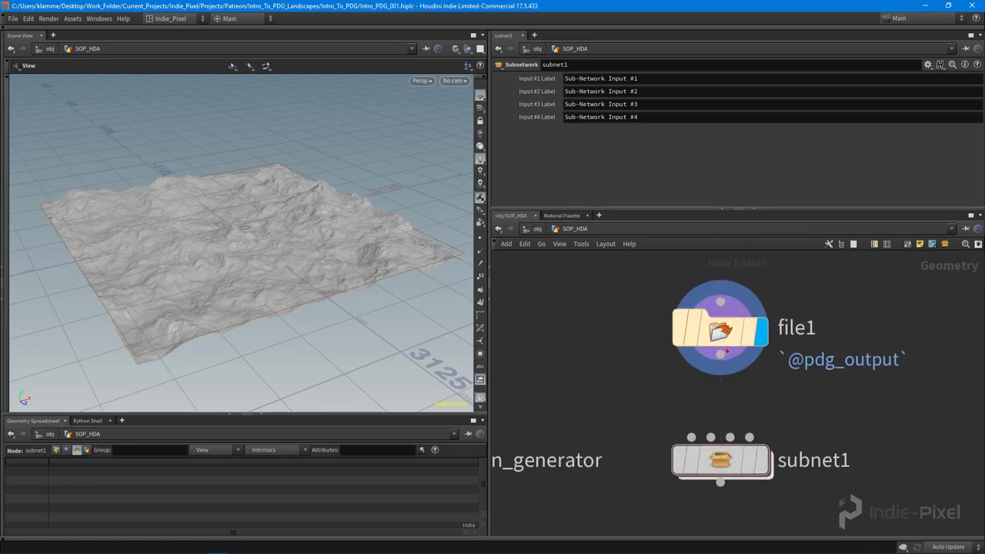
drag(726, 351, 691, 437)
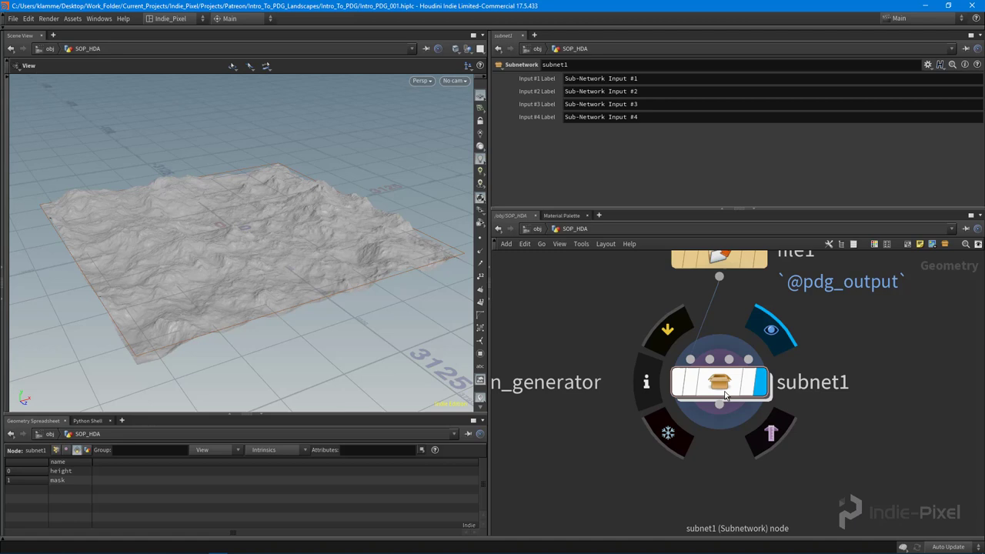
right_click(724, 395)
click(738, 520)
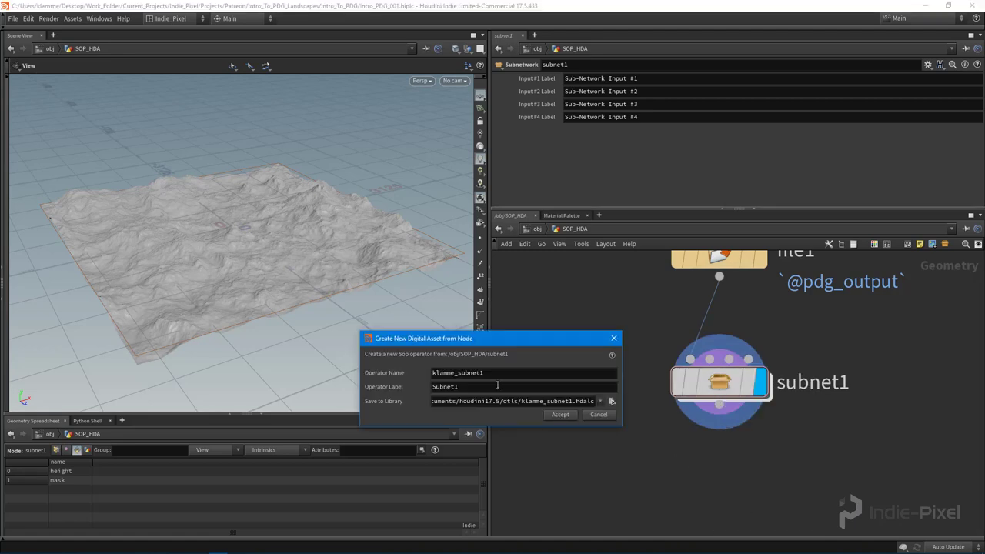
click(605, 417)
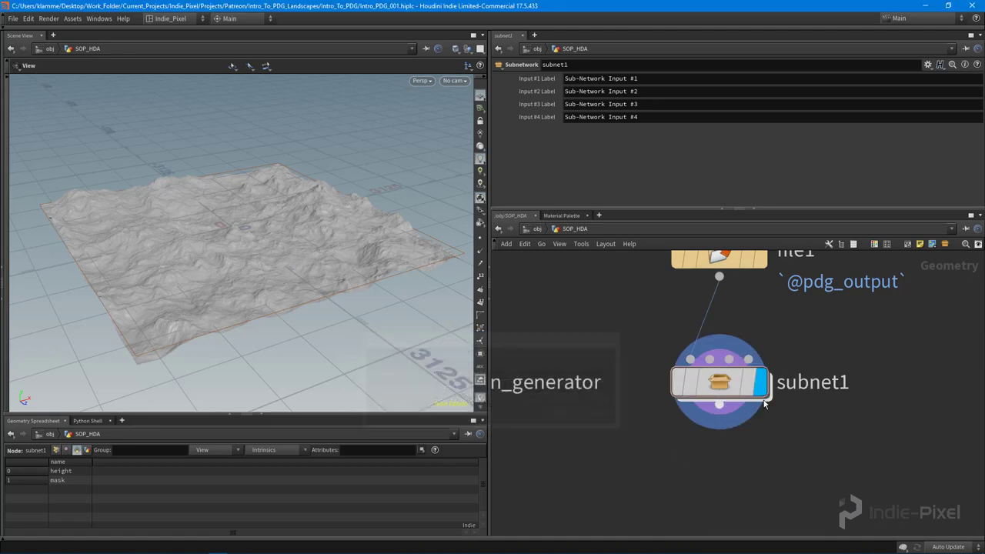
Rename the subnetwork node as ip_erode_terrain
double_click(800, 383)
text(ip_)
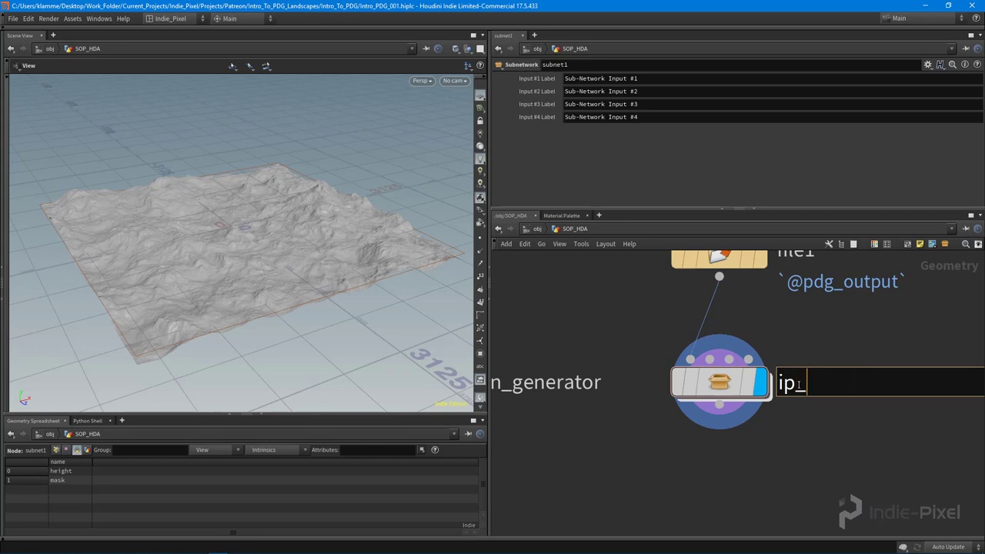
text(erode_terrain)
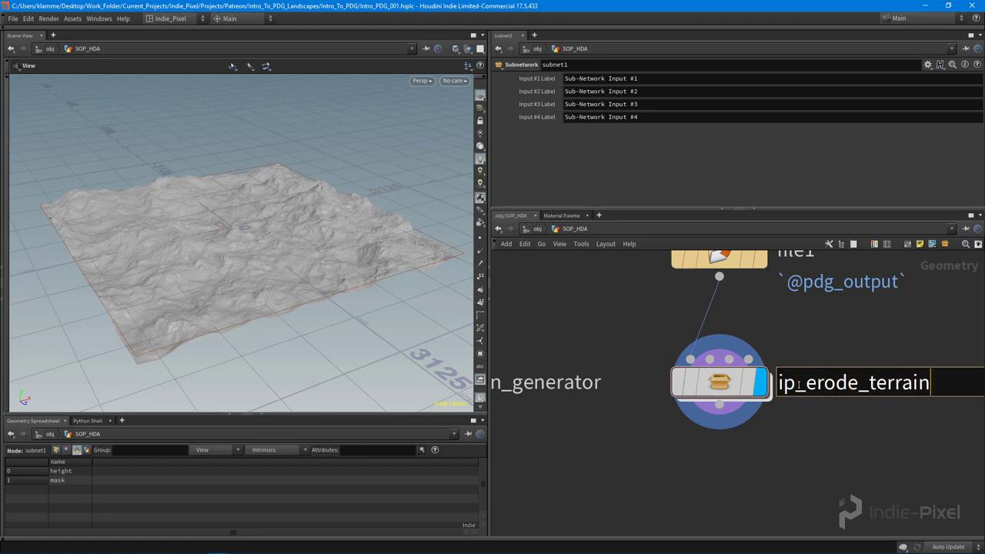
key(Return)
scroll(775, 409, down, 1)
middle_drag(776, 409, 846, 420)
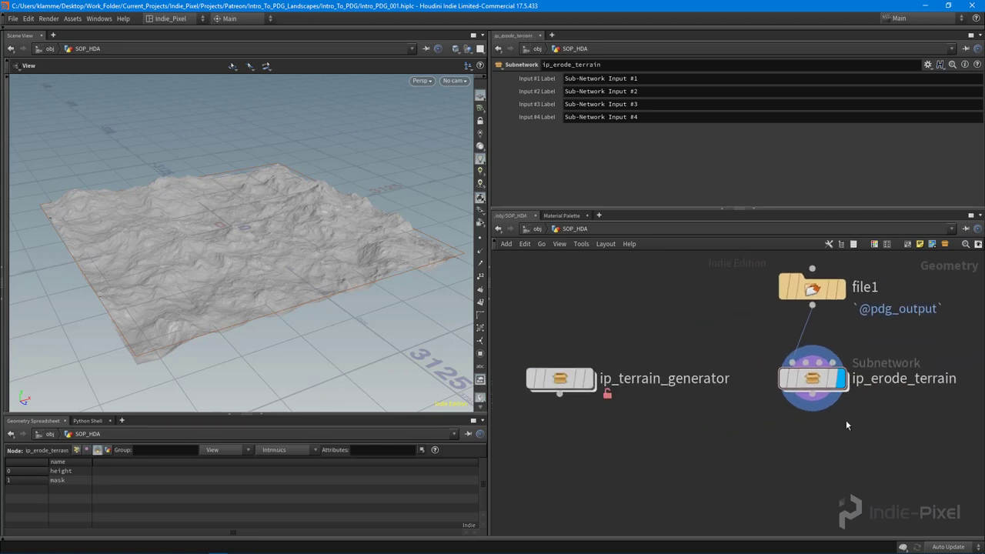
Start a digital asset from the subnetwork with operator name ip_erode_terrain and label IP Erode Terrain
right_click(804, 368)
click(835, 518)
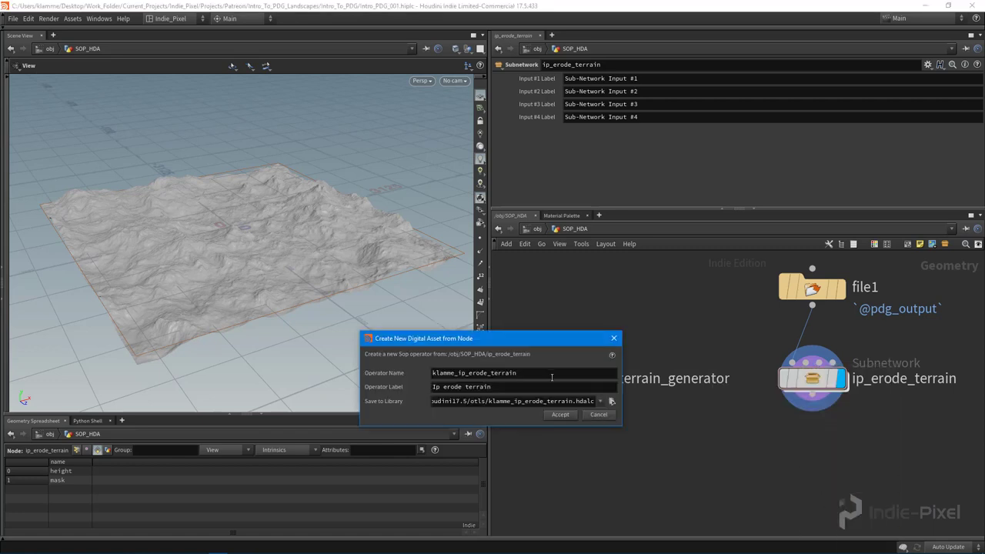
drag(460, 374, 431, 373)
key(BackSpace)
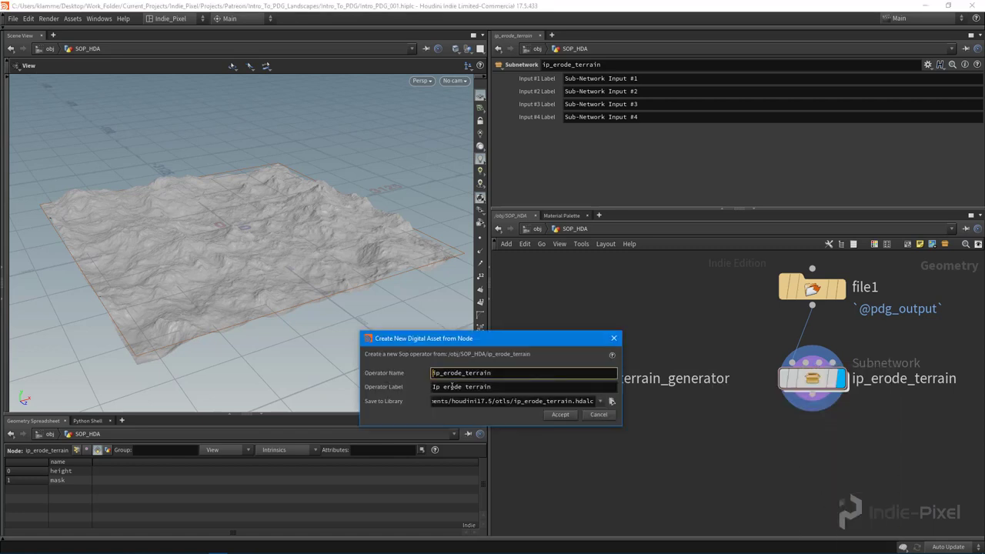
click(500, 387)
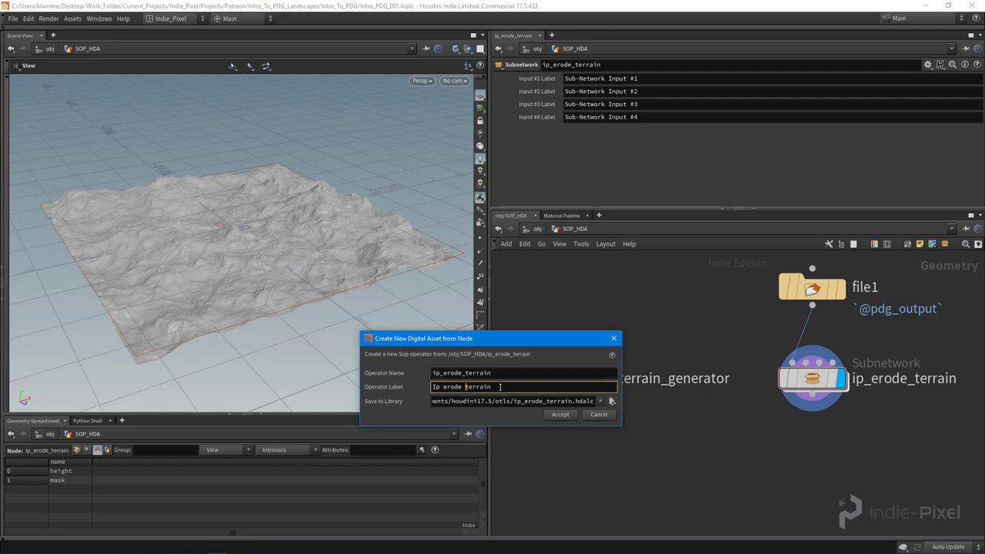
text(T)
key(Delete)
text(E)
key(Delete)
key(BackSpace)
text(P)
Set the asset's library path to $JOB/hda/ip_erode_terrain.hdalc and create the digital asset
click(611, 401)
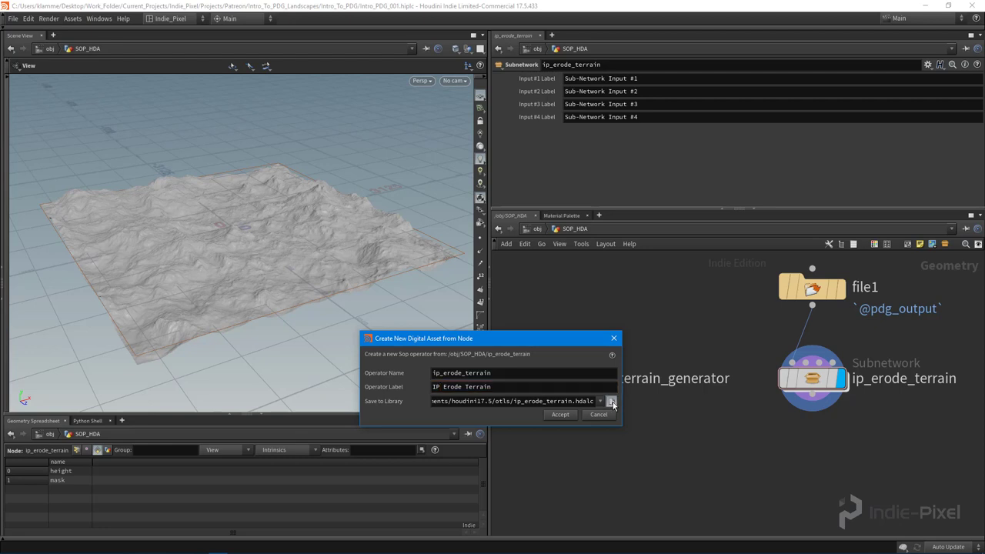
click(165, 223)
click(273, 146)
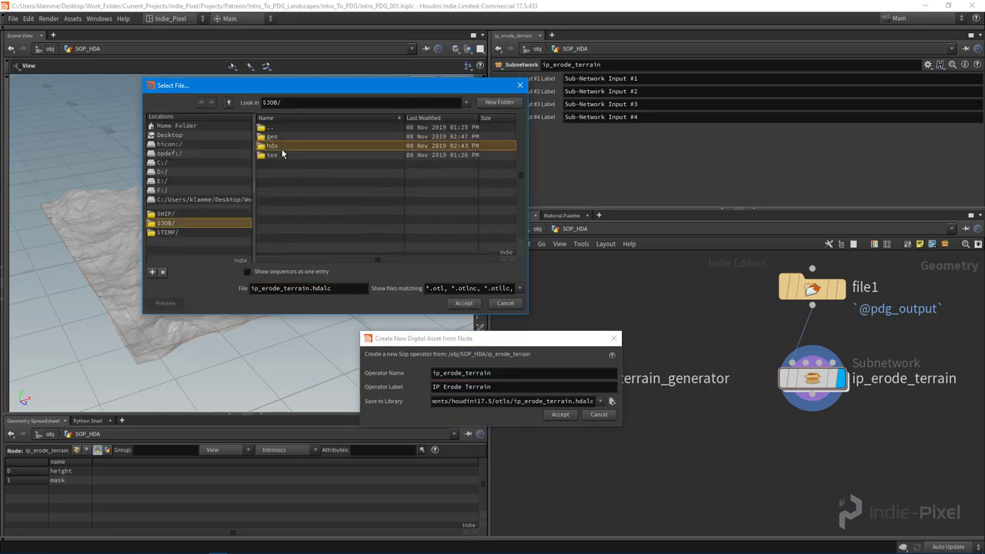
double_click(283, 151)
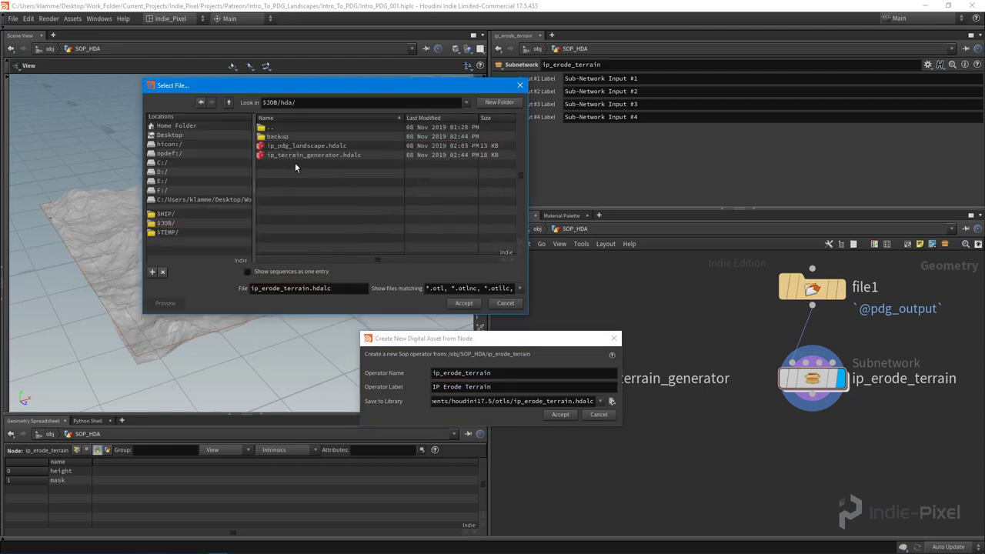
click(464, 303)
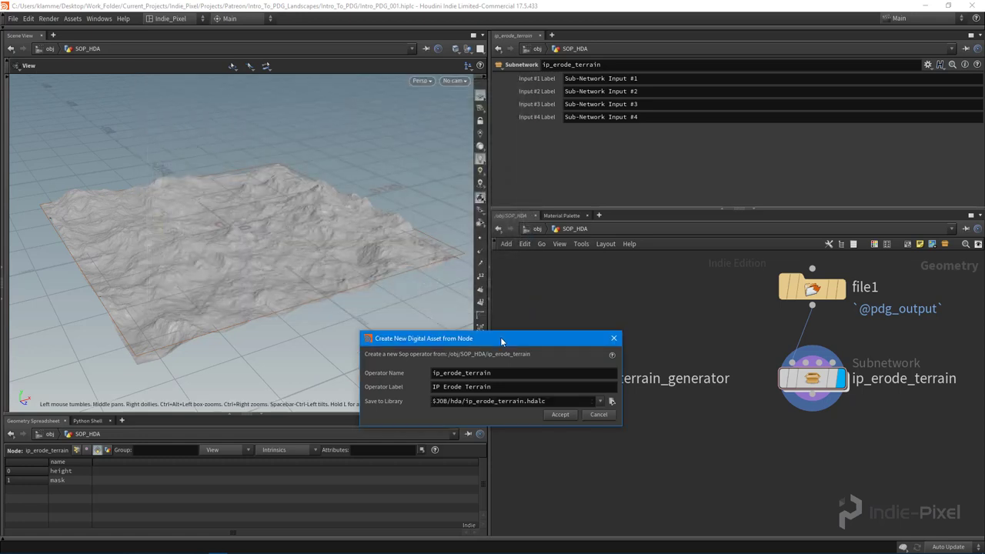
click(559, 415)
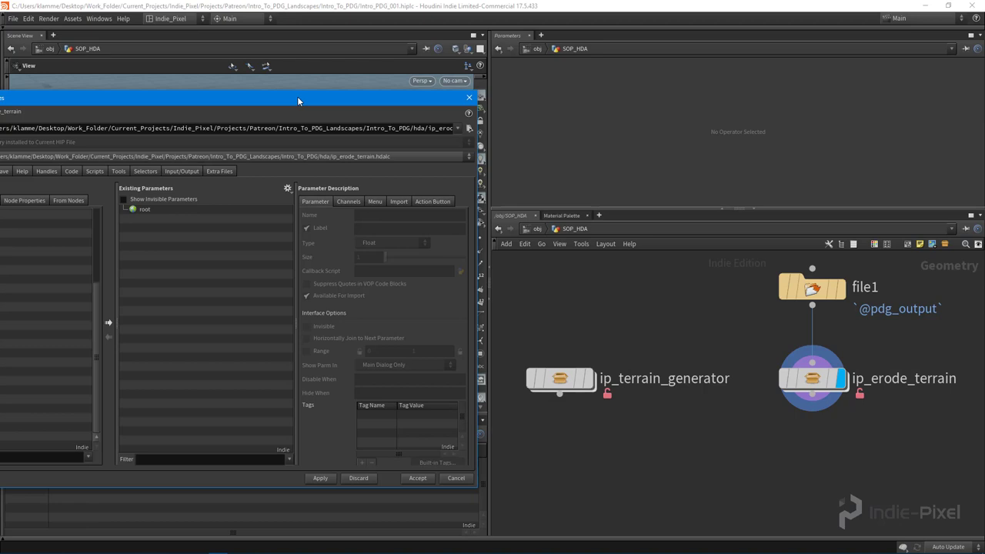
Move the Edit Operator Type Properties dialog clear of the node network and select the ip_erode_terrain node
drag(298, 101, 447, 110)
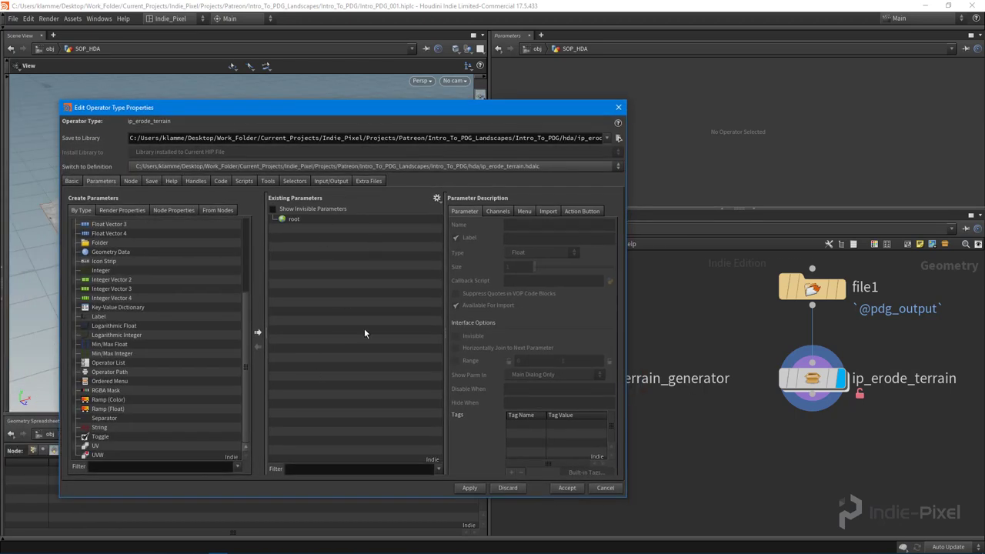
middle_drag(788, 444, 774, 448)
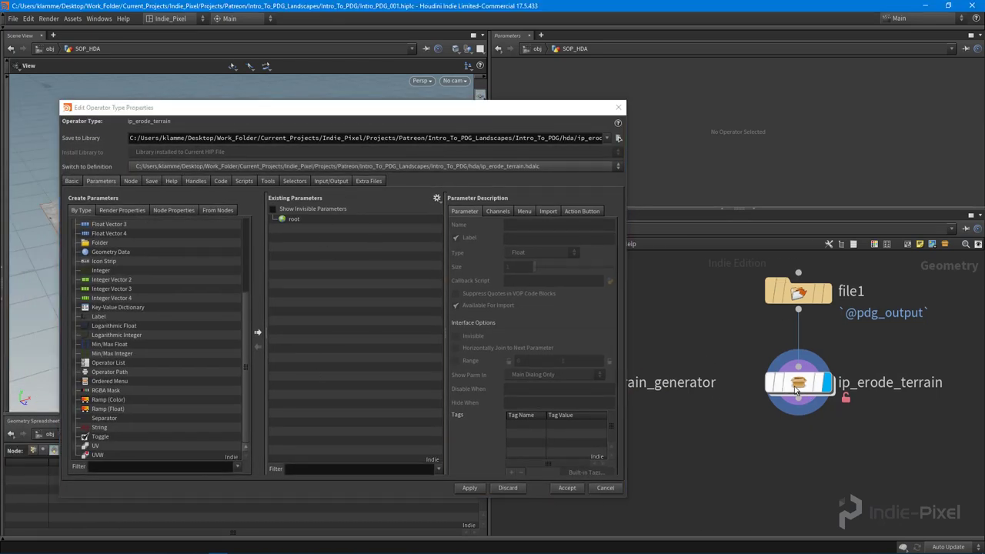
middle_drag(798, 331, 785, 334)
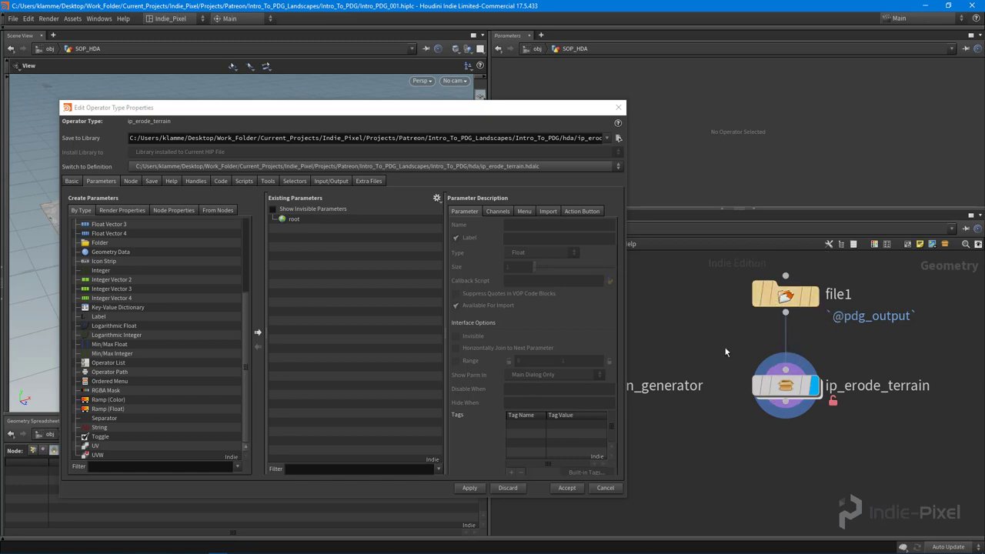
click(786, 370)
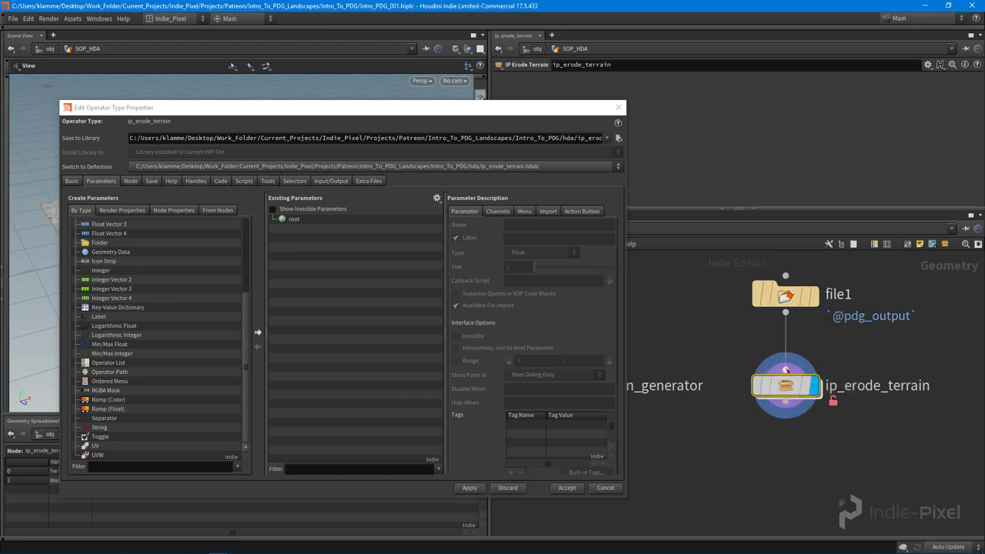
Check the basic and parameter properties of the IP Erode Terrain asset, apply them and accept the operator type properties
click(73, 183)
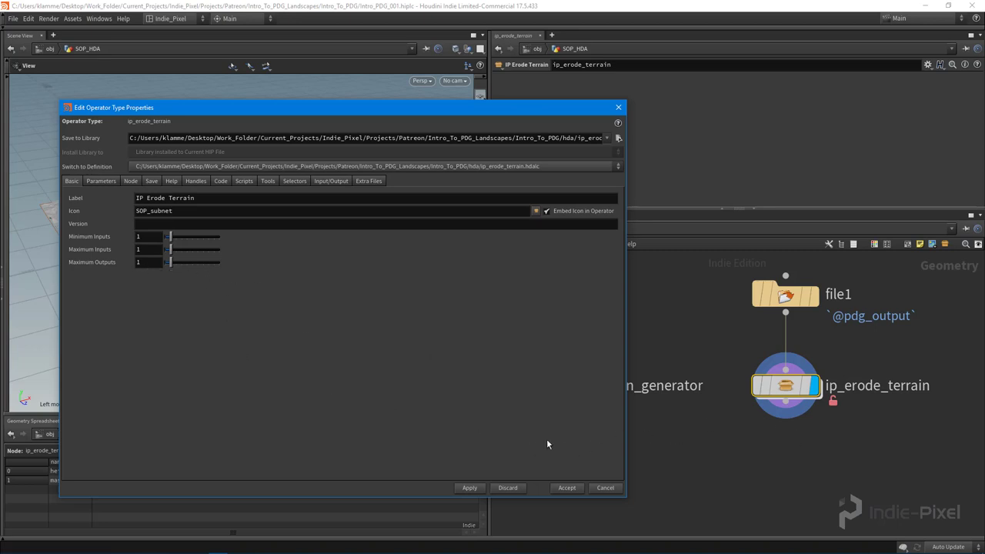
click(469, 488)
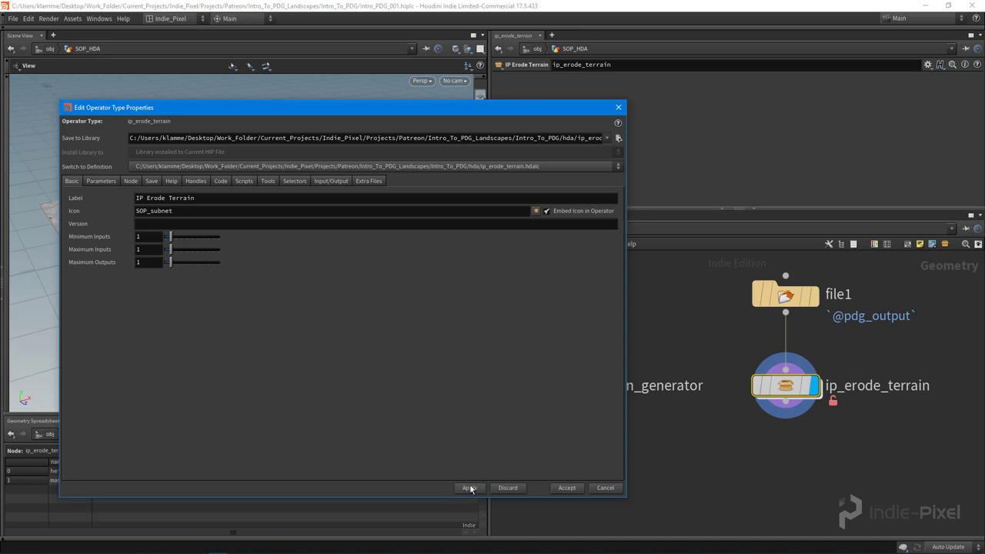
click(100, 182)
click(566, 488)
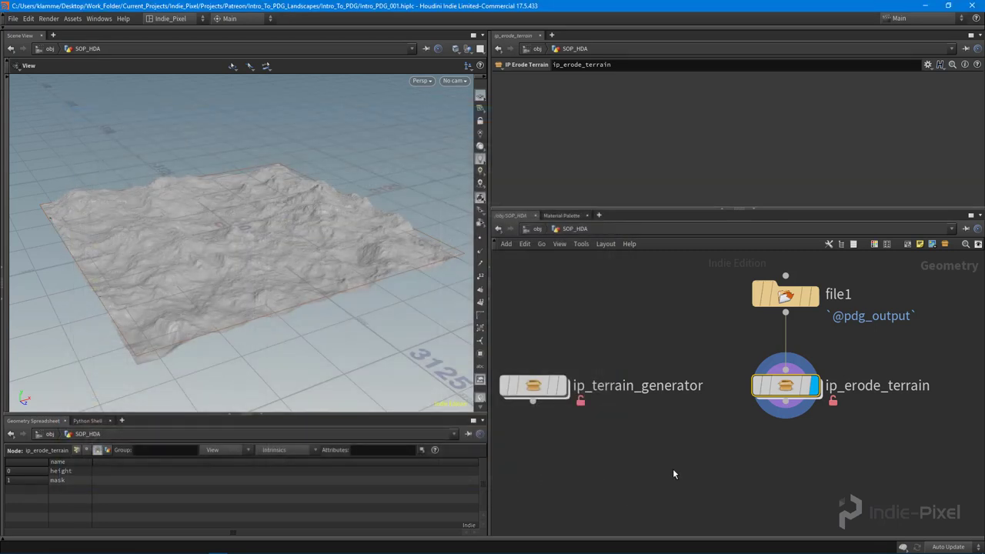
Widen the parameter and network panes and open the contents of the ip_erode_terrain node
drag(491, 469, 455, 462)
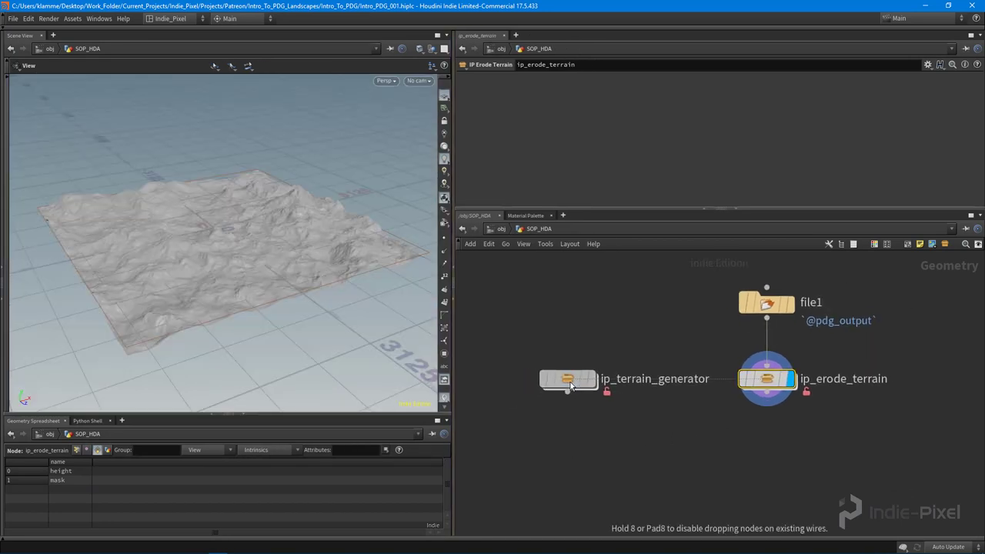
drag(534, 434, 864, 351)
mouse_move(744, 452)
middle_down()
mouse_move(679, 455)
mouse_move(737, 446)
middle_up()
click(684, 455)
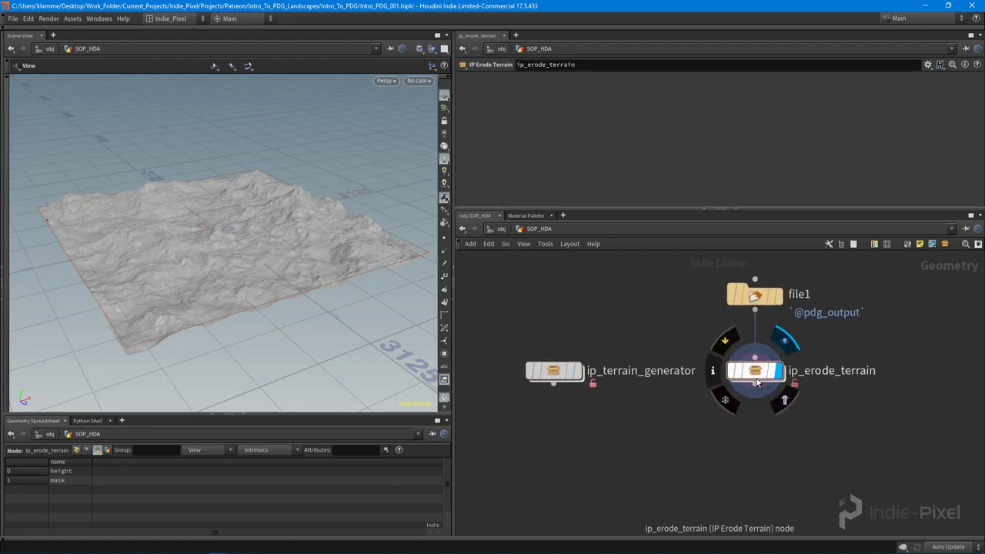
double_click(754, 372)
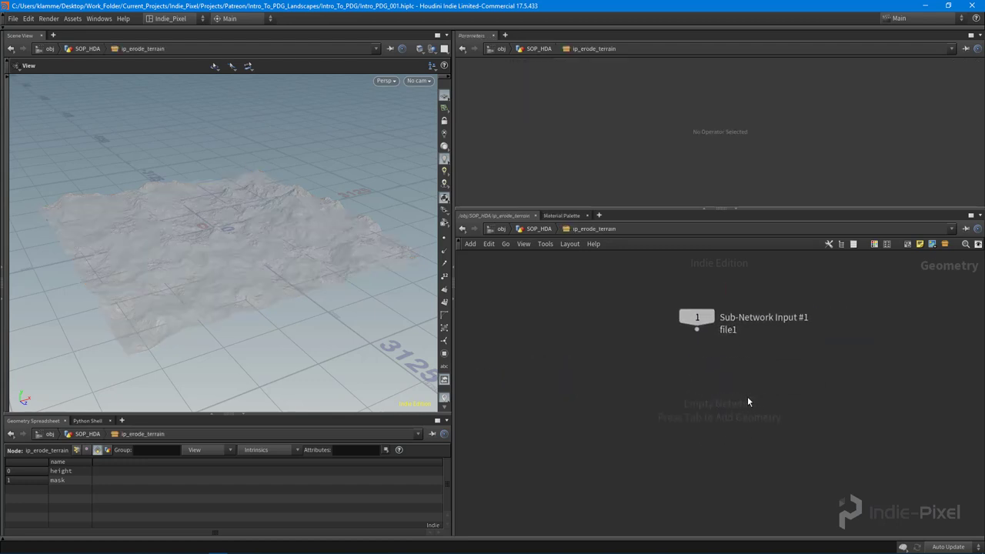
Add a HeightField Erode node inside the asset and connect Sub-Network Input #1 to its terrain input
key(Tab)
text(er)
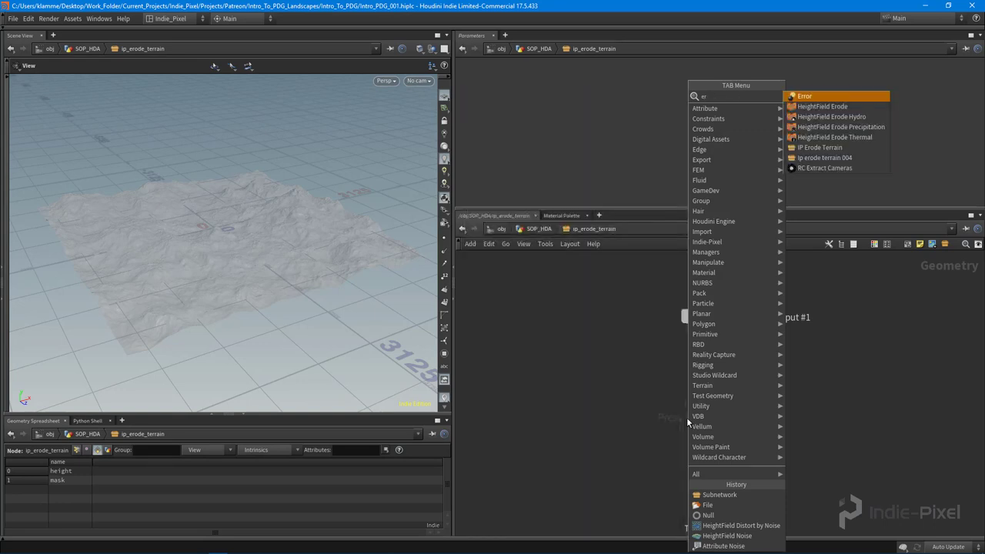
text(o)
key(Return)
click(701, 407)
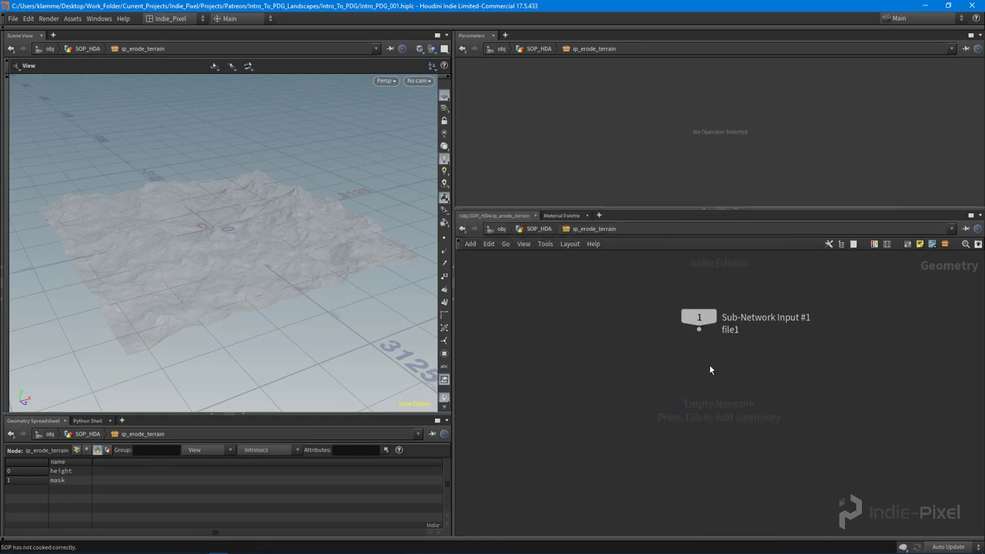
scroll(711, 367, up, 3)
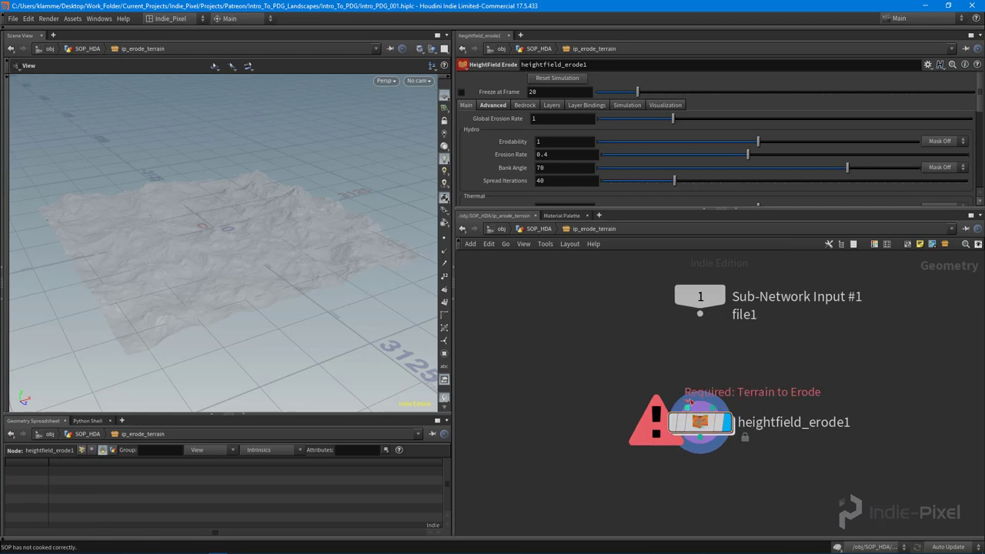
click(699, 316)
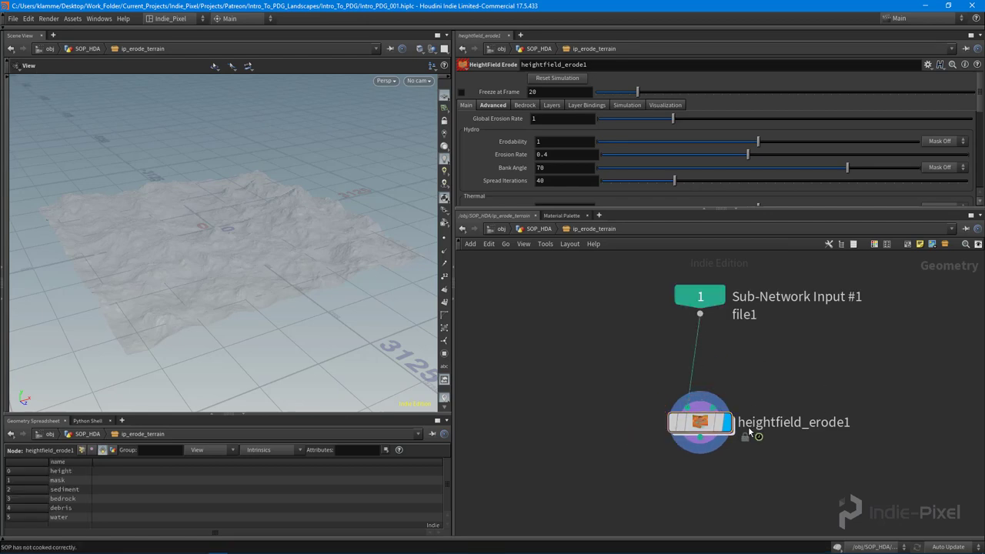
Enlarge the parameter pane and set Freeze at Frame on heightfield_erode1 to 10
middle_drag(768, 439, 751, 441)
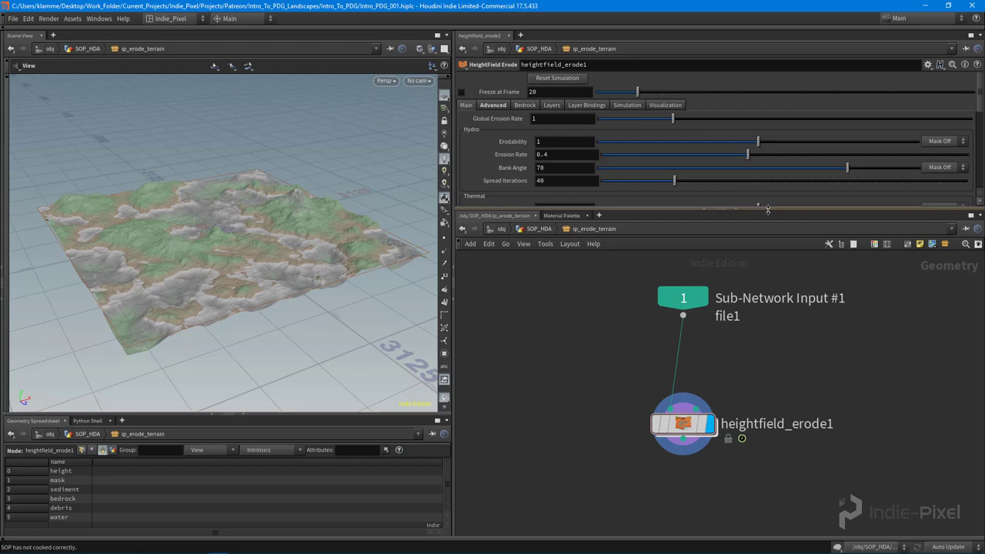
drag(772, 205, 772, 224)
scroll(241, 239, up, 5)
scroll(241, 240, up, 3)
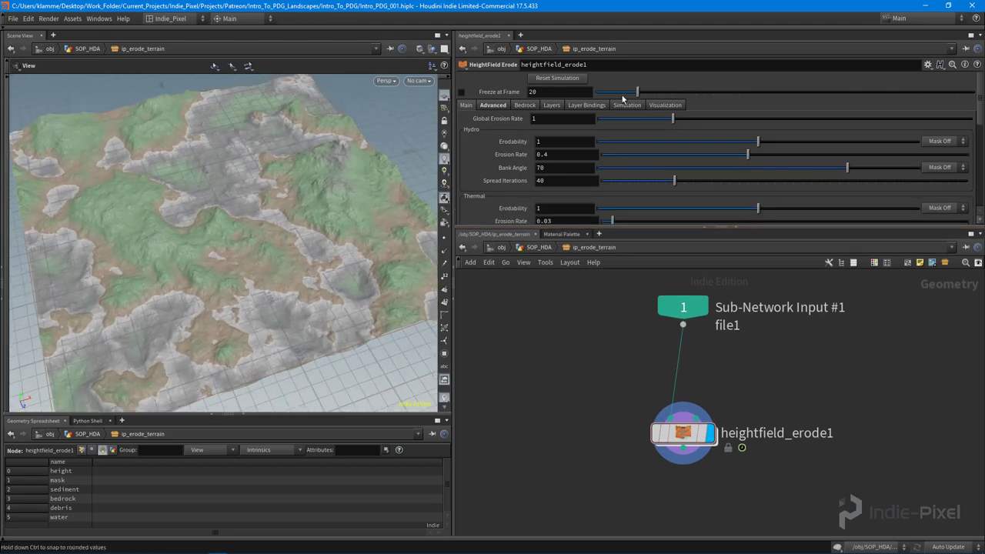
click(552, 92)
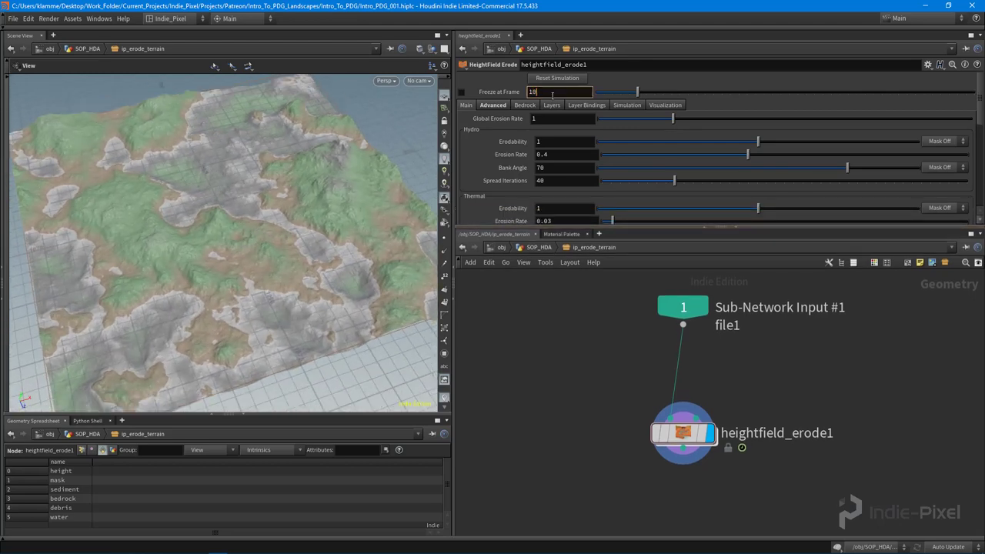
text(10)
key(Return)
Add a Time Shift node below heightfield_erode1, wire the erode output into it and display the Time Shift result
middle_drag(767, 401, 760, 336)
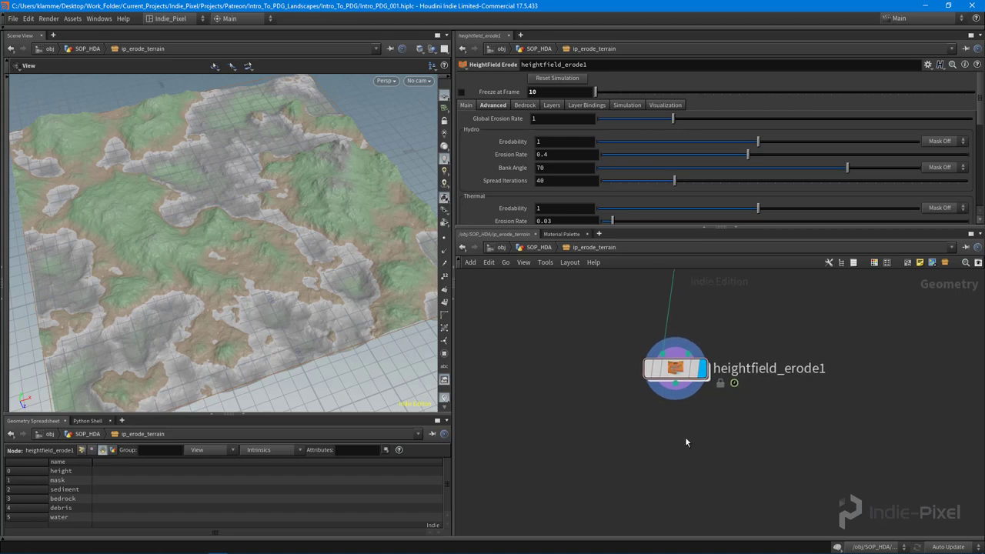
key(Tab)
text(ti)
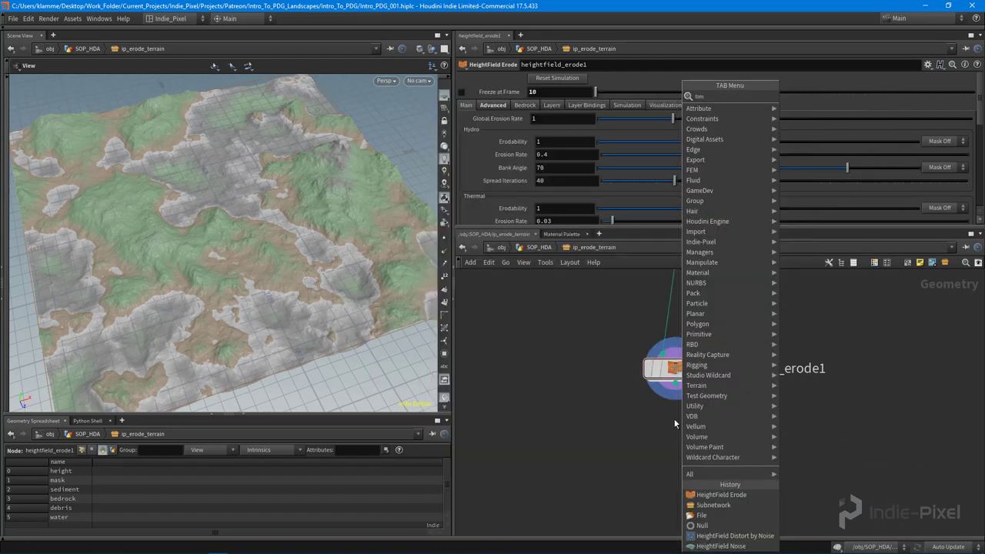
text(meli)
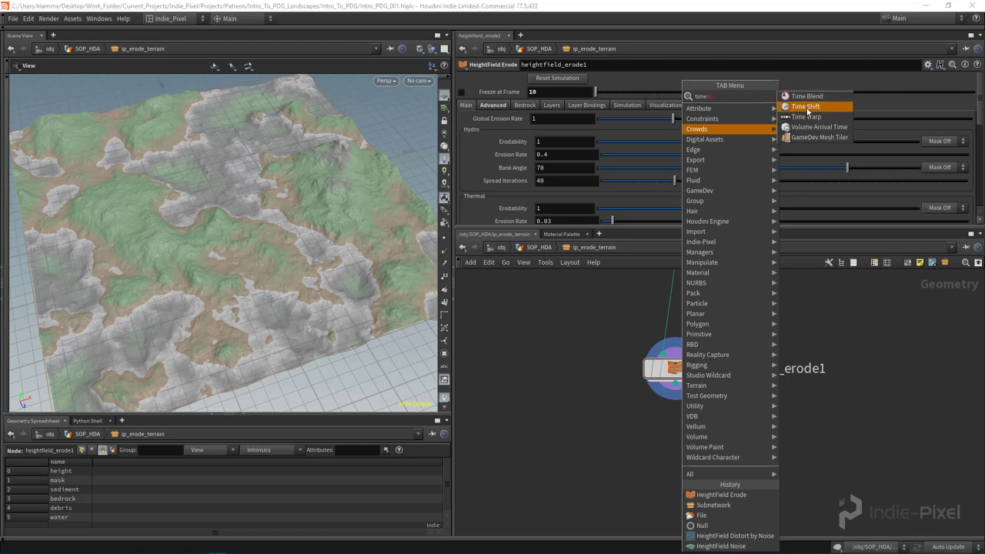
click(808, 107)
click(676, 446)
click(675, 399)
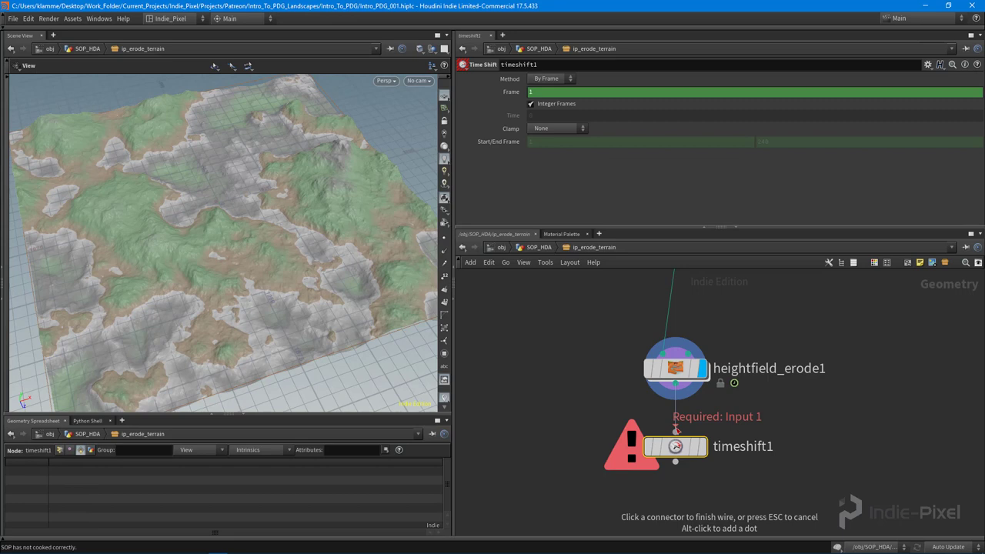
click(676, 430)
click(701, 446)
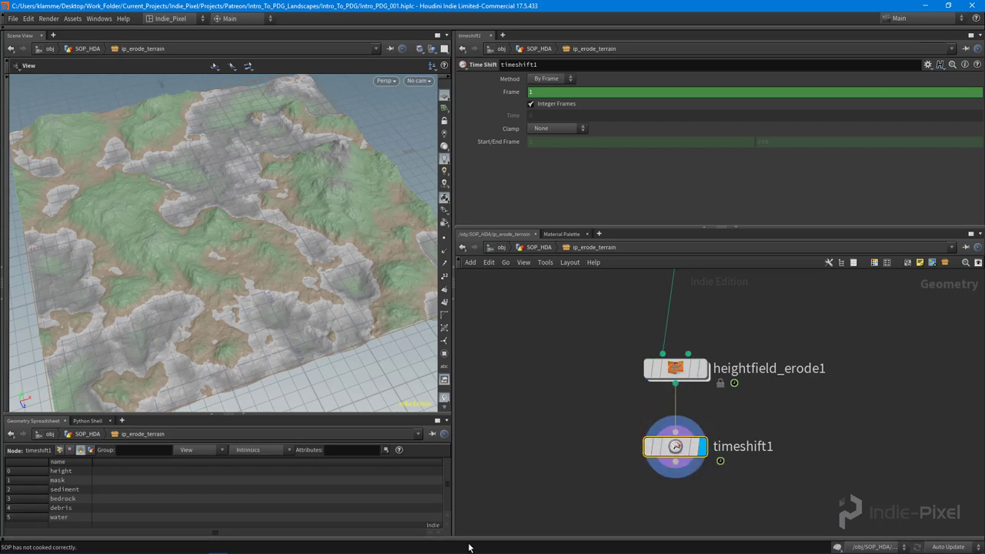
Place timeshift1 closer to the erode node, remove the expression from its Frame parameter and set the frame to 10
middle_drag(661, 439, 662, 486)
drag(672, 492, 672, 485)
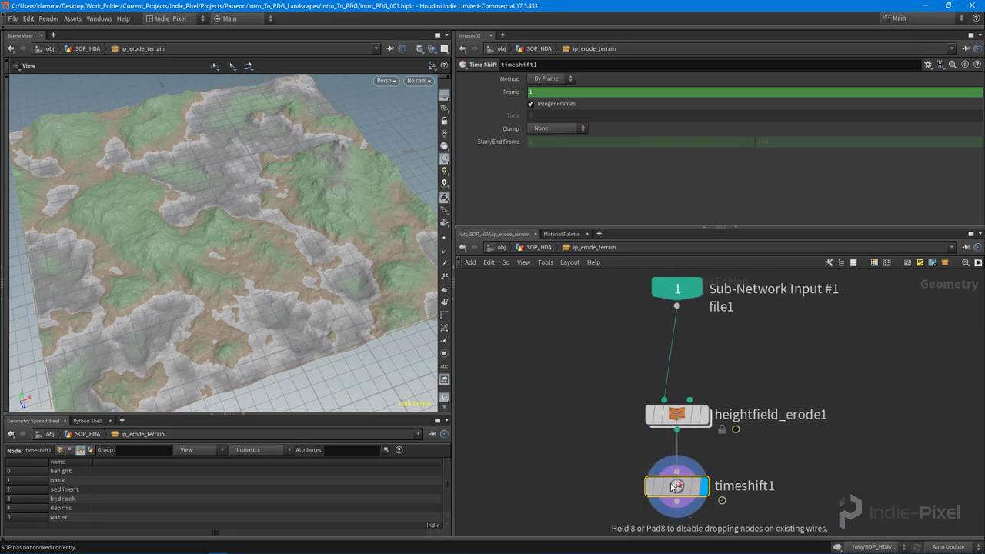
middle_drag(803, 497, 796, 475)
scroll(793, 472, down, 3)
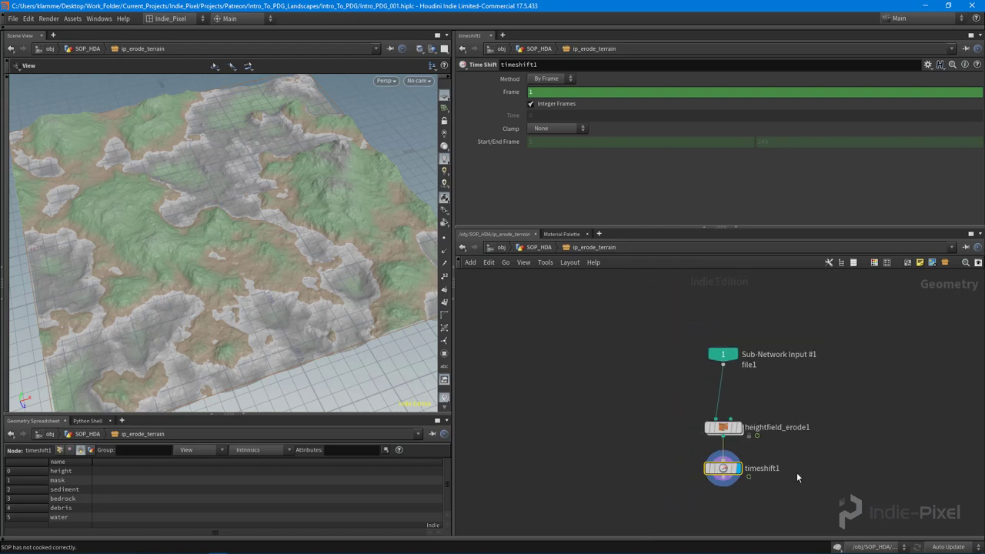
ctrl+shift+click(513, 93)
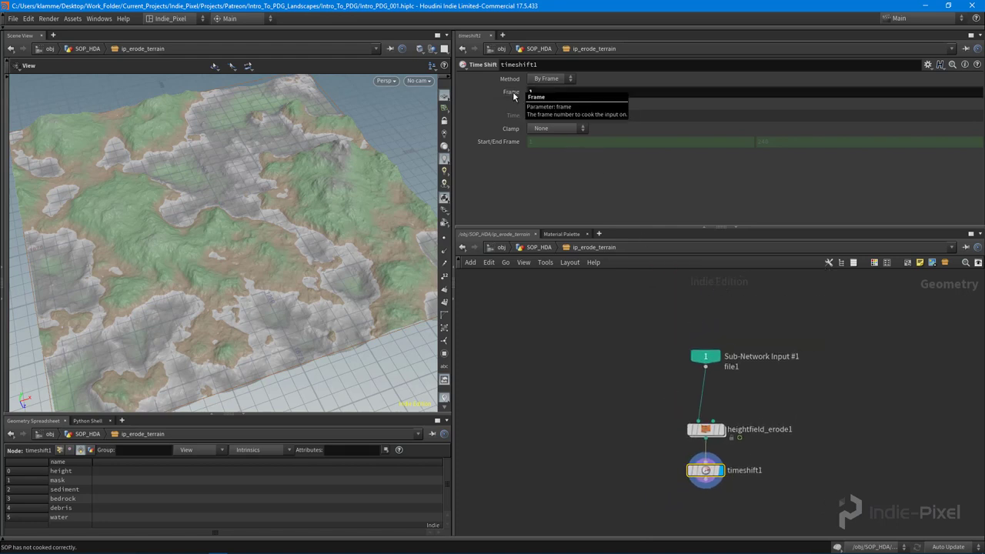
click(582, 93)
text(0)
key(Return)
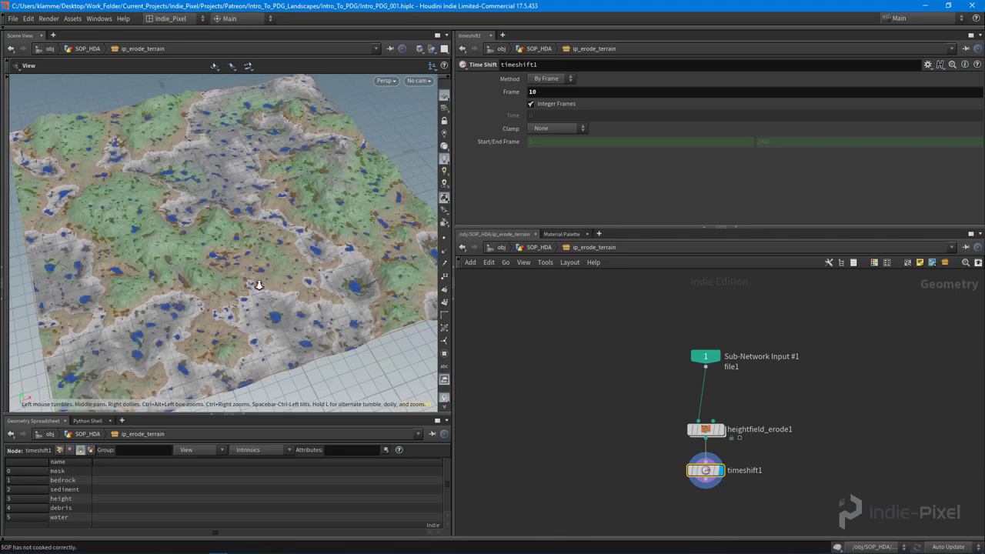
Turn off Visualize in the heightfield_erode1 visualization settings and inspect the eroded terrain up close
right_drag(259, 285, 244, 274)
drag(243, 274, 234, 258)
scroll(737, 452, up, 3)
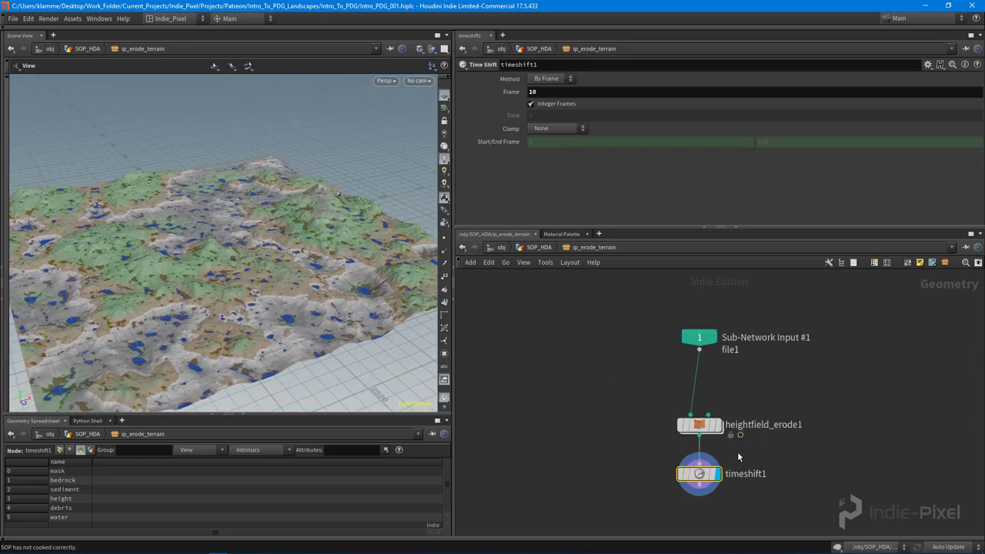
click(696, 393)
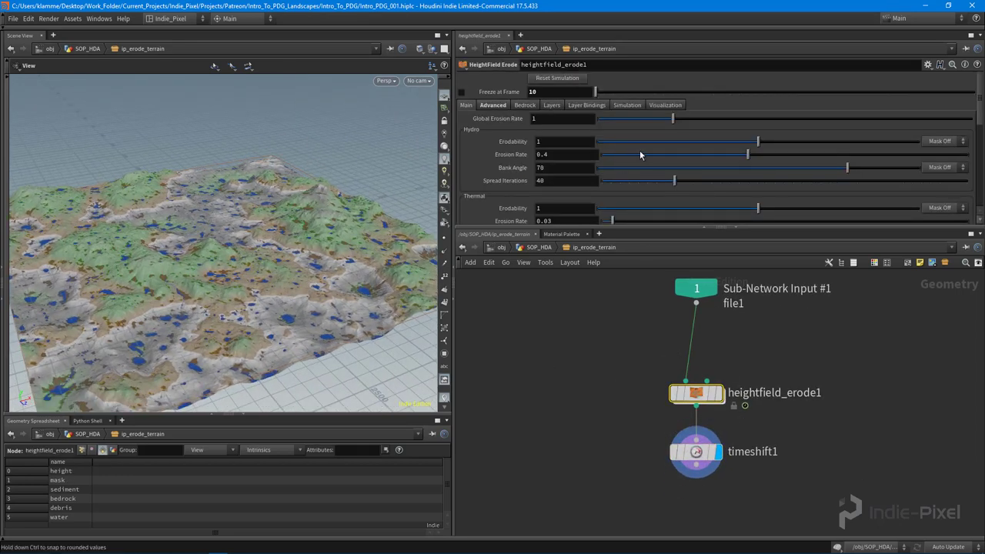
click(665, 106)
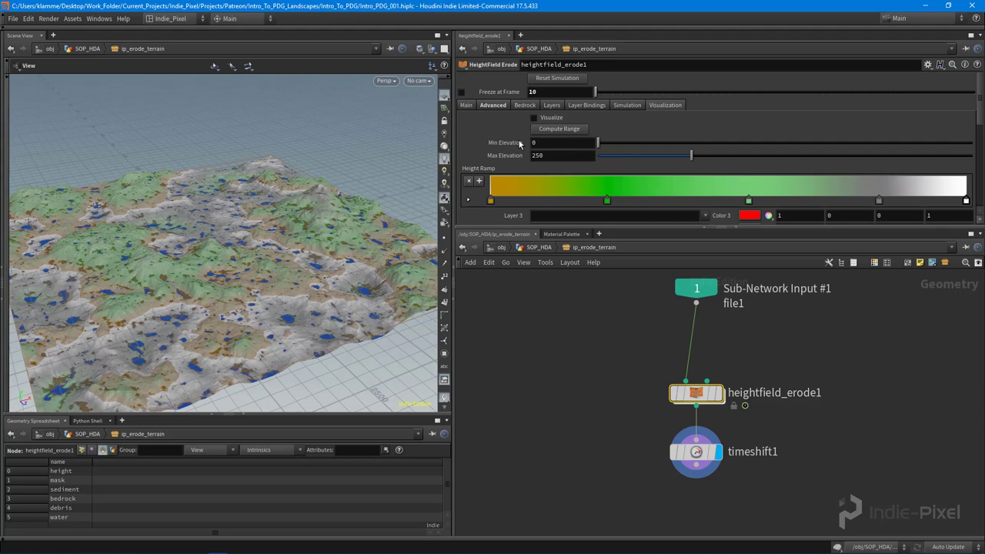
drag(297, 220, 239, 233)
right_drag(239, 233, 299, 221)
drag(300, 221, 187, 228)
right_drag(187, 229, 184, 258)
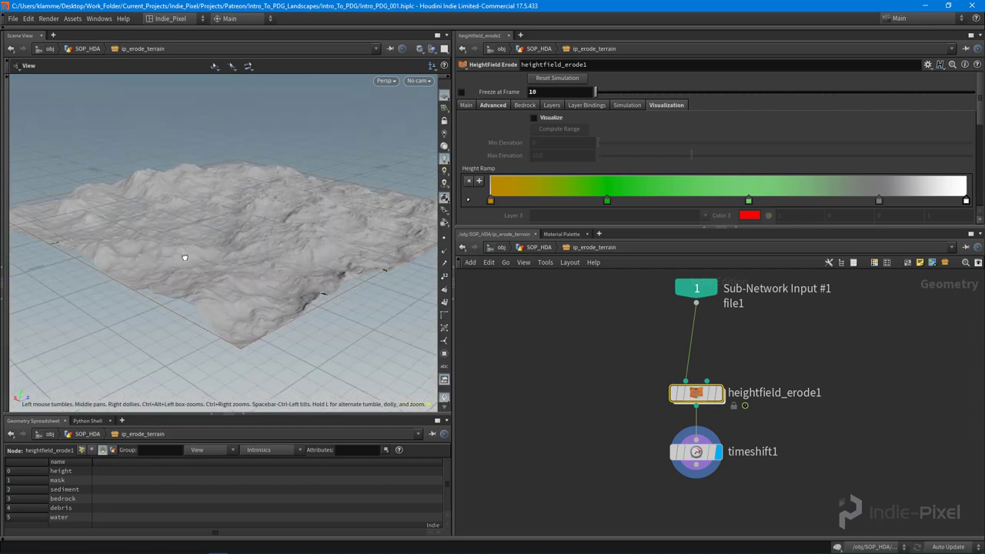
drag(185, 258, 266, 247)
right_drag(266, 247, 319, 210)
drag(319, 211, 339, 278)
Add a HeightField Slump node below timeshift1, leaving space between the two nodes
middle_drag(608, 480, 595, 399)
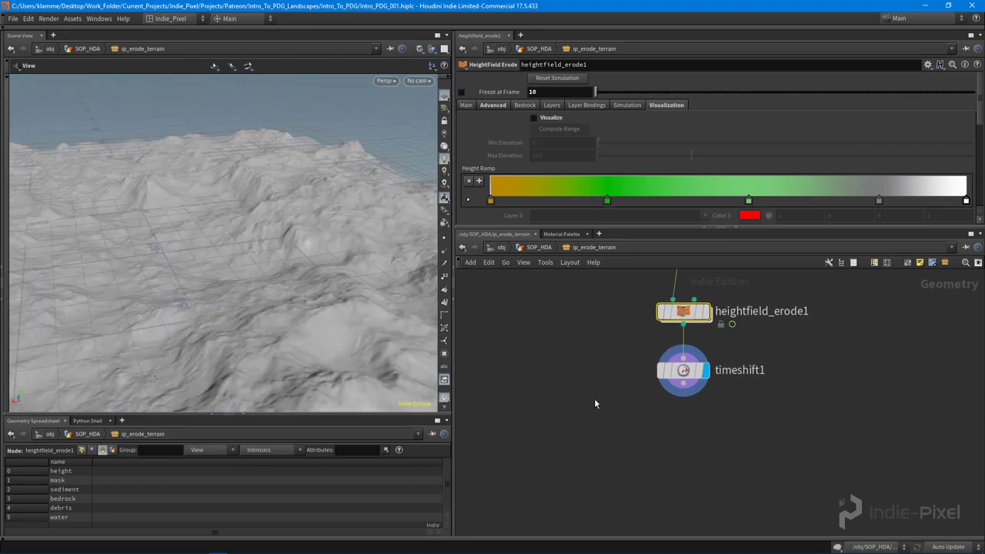
key(Tab)
text(slump)
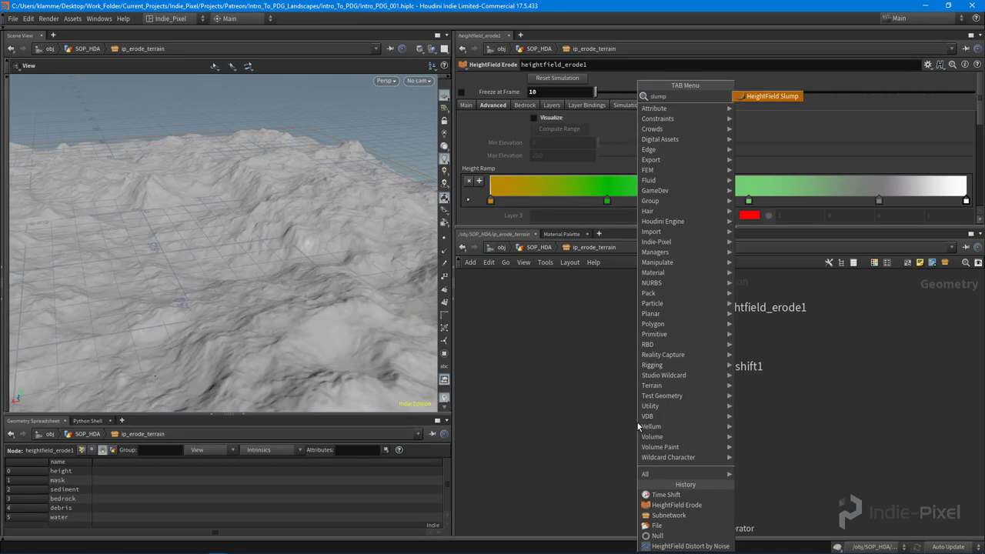
key(Return)
click(682, 485)
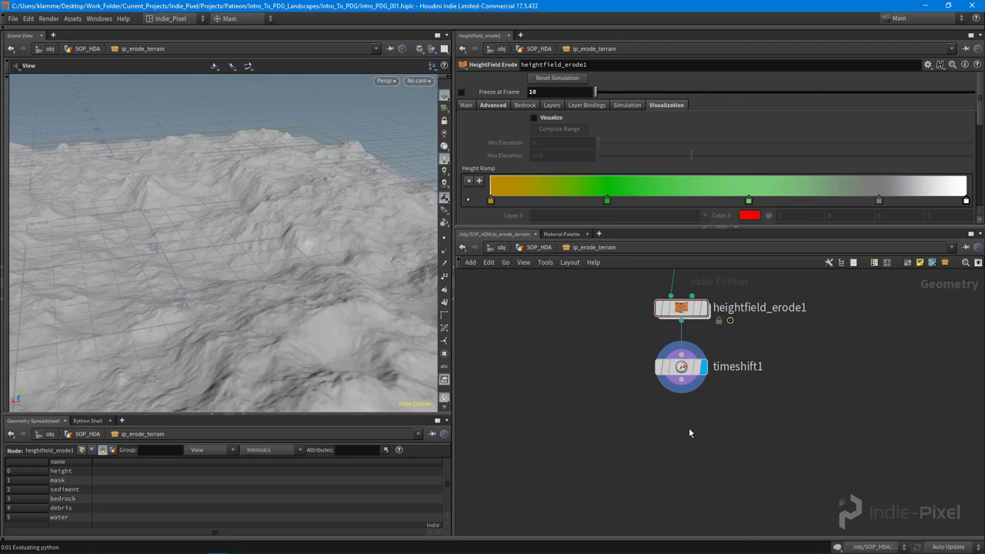
Add a HeightField Mask by Feature node between timeshift1 and heightfield_slump1 and connect the timeshift1 output to it
middle_drag(689, 428, 677, 391)
key(Tab)
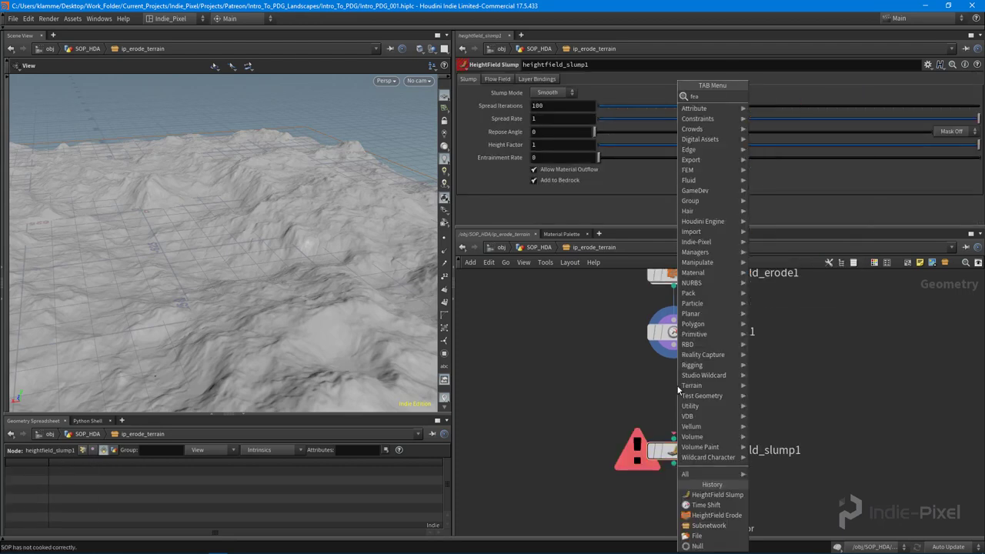
text(feature)
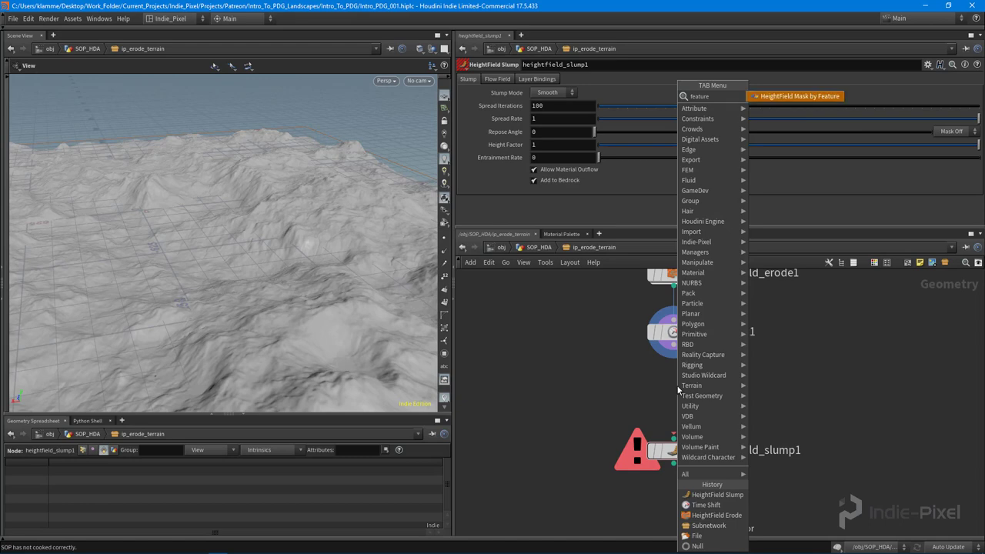
key(Return)
click(677, 385)
scroll(677, 384, up, 4)
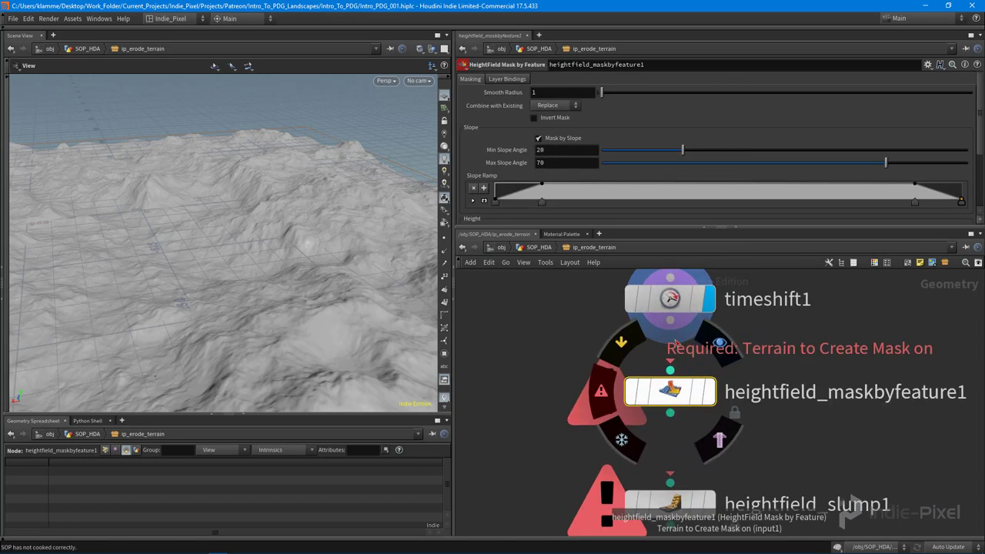
click(670, 369)
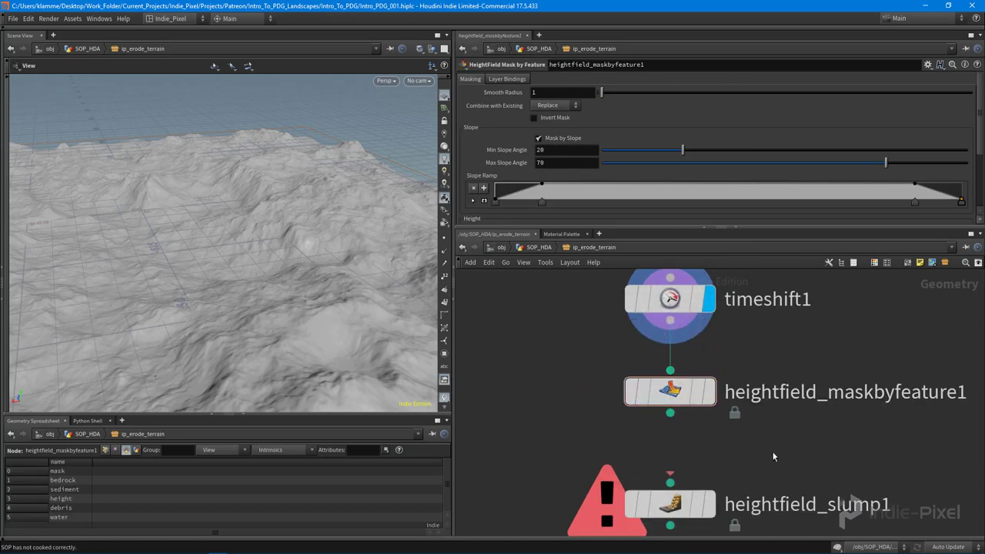
Connect heightfield_maskbyfeature1 to the first input of heightfield_slump1 and display the mask node's result
middle_drag(773, 454, 771, 370)
click(668, 329)
click(664, 406)
middle_drag(749, 456, 747, 444)
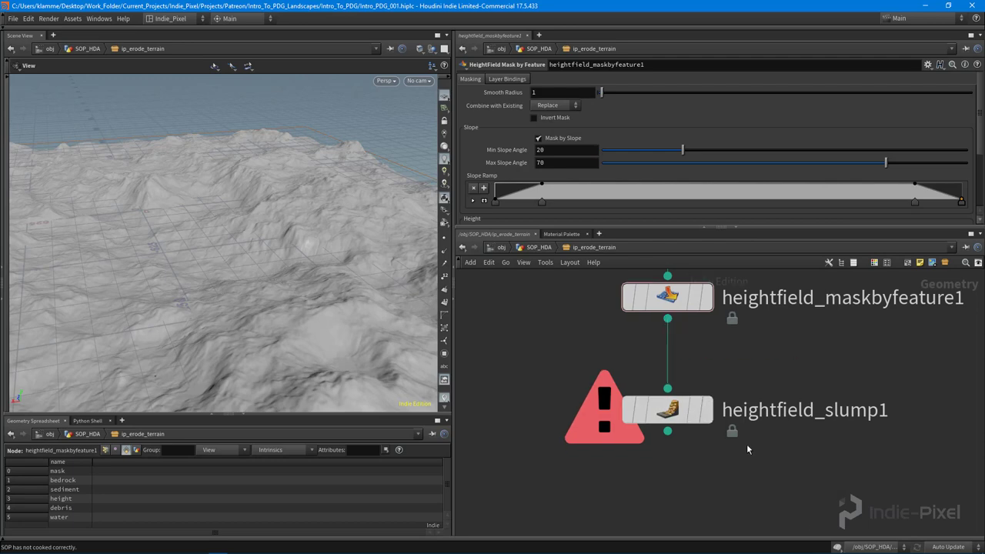
middle_drag(731, 338, 730, 381)
click(706, 342)
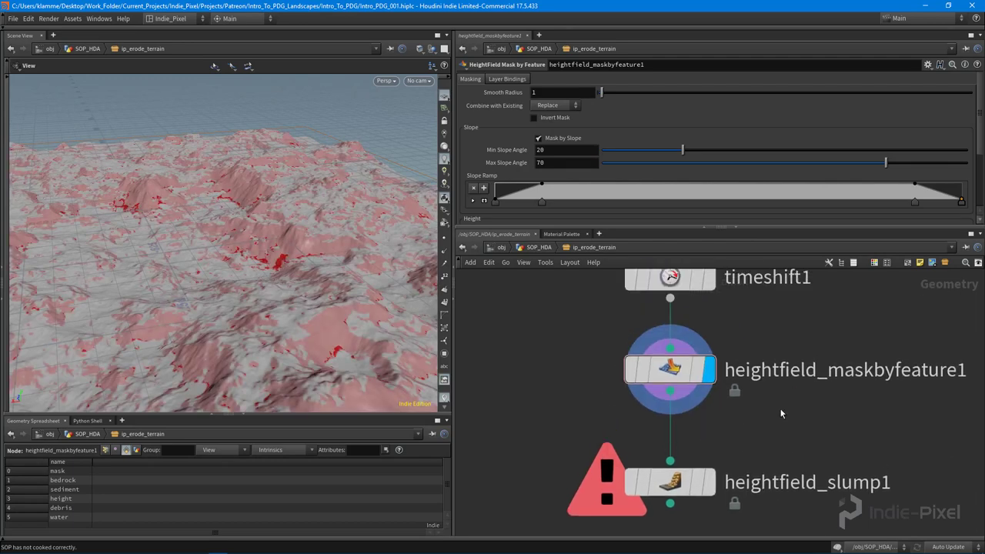
Flatten the upper end of heightfield_maskbyfeature1's slope ramp to full value and set its slope angles to 23.5 minimum and 64.2 maximum
scroll(294, 279, down, 5)
drag(235, 308, 306, 189)
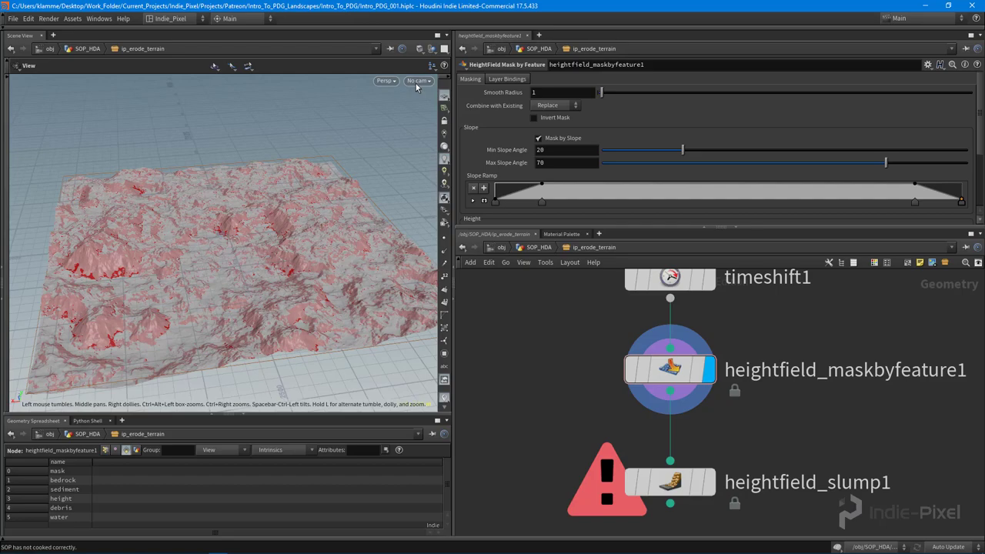
click(431, 48)
click(433, 80)
drag(323, 269, 204, 287)
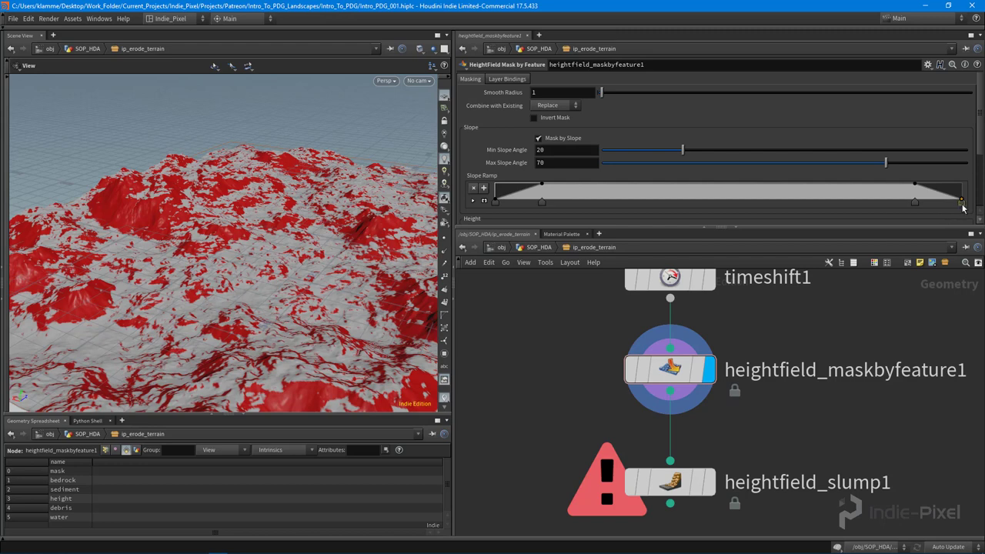
drag(962, 204, 958, 237)
drag(915, 202, 917, 202)
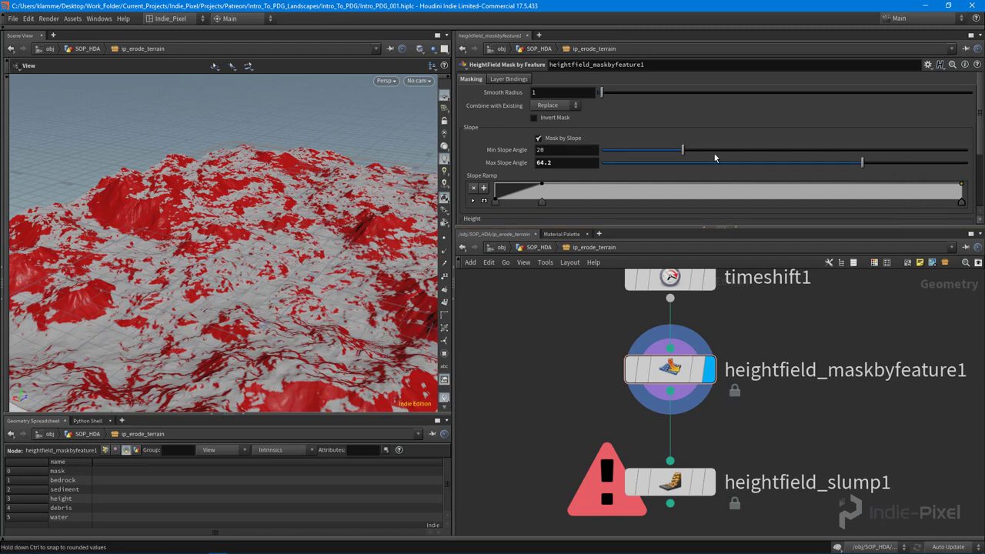
drag(715, 158, 707, 158)
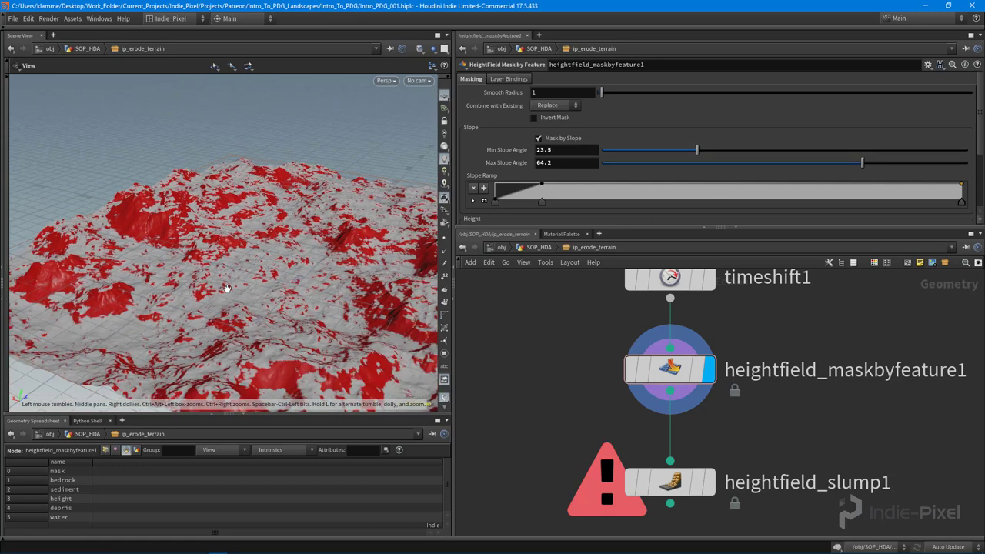
Display the heightfield_slump1 result and inspect the slumped terrain from several angles
middle_drag(891, 431, 892, 384)
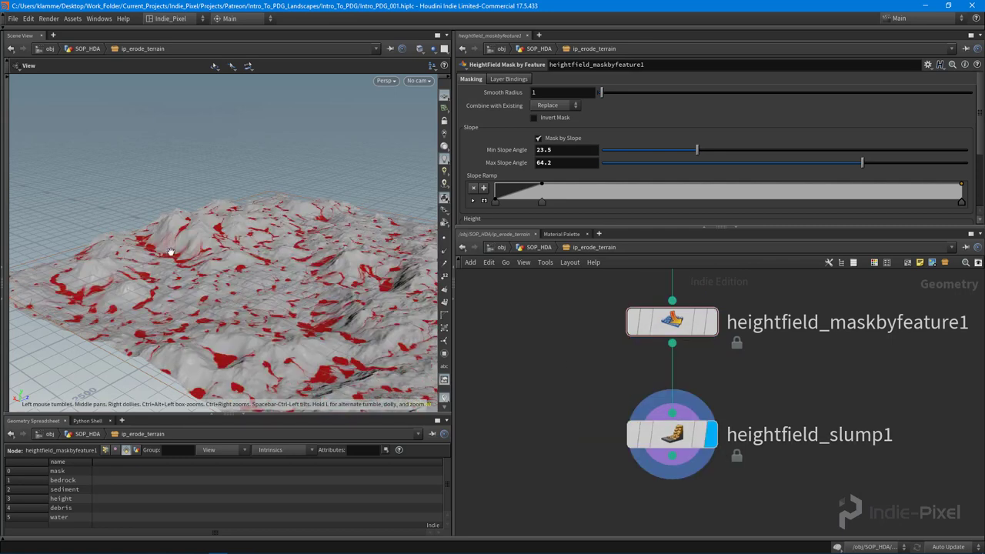
drag(146, 268, 389, 303)
right_drag(395, 304, 324, 292)
Add a Null node below heightfield_slump1 and connect the slump output to it
middle_drag(663, 488, 658, 422)
key(Tab)
text(nu)
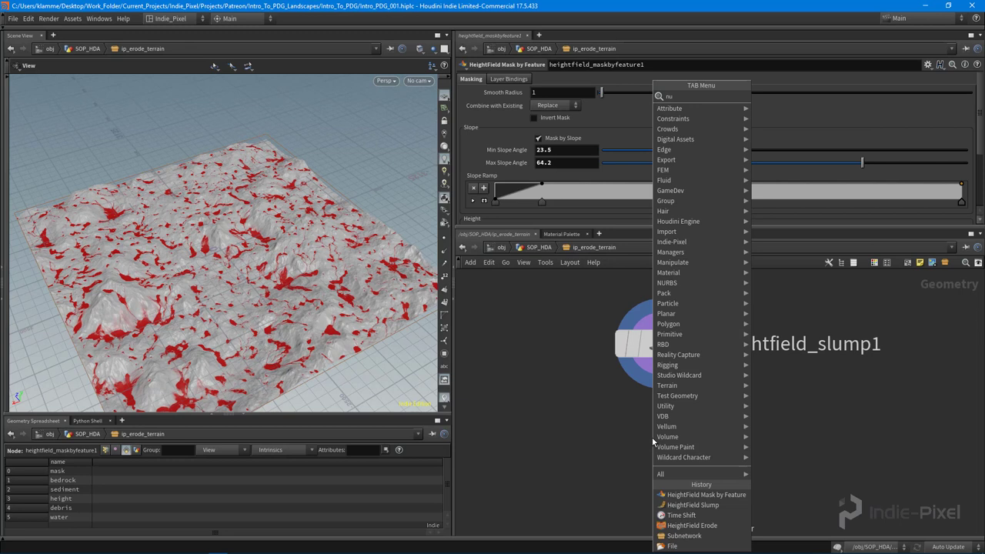
text(ll)
key(Return)
click(650, 473)
middle_drag(746, 440, 729, 389)
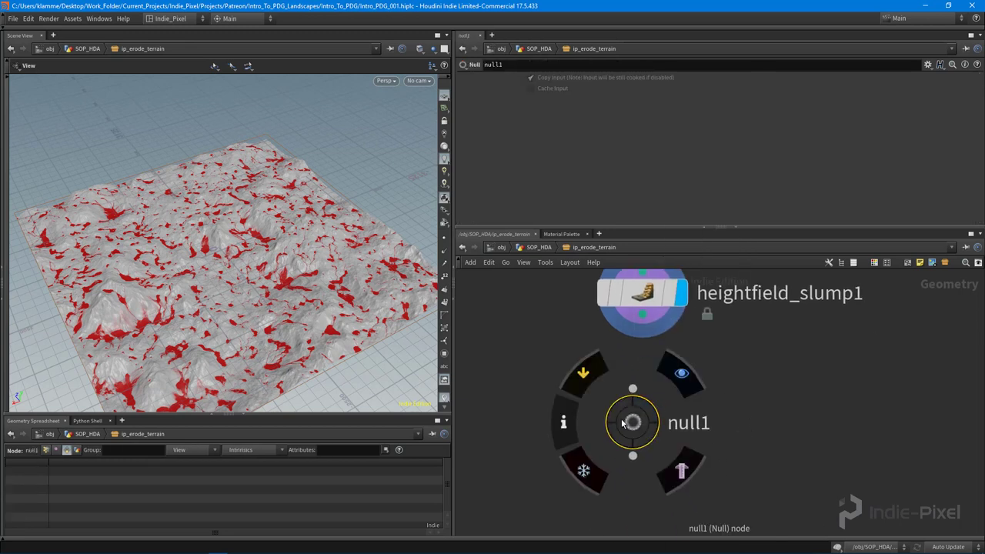
drag(622, 423, 632, 440)
middle_drag(643, 323, 645, 340)
drag(645, 330, 644, 423)
middle_drag(713, 475, 711, 440)
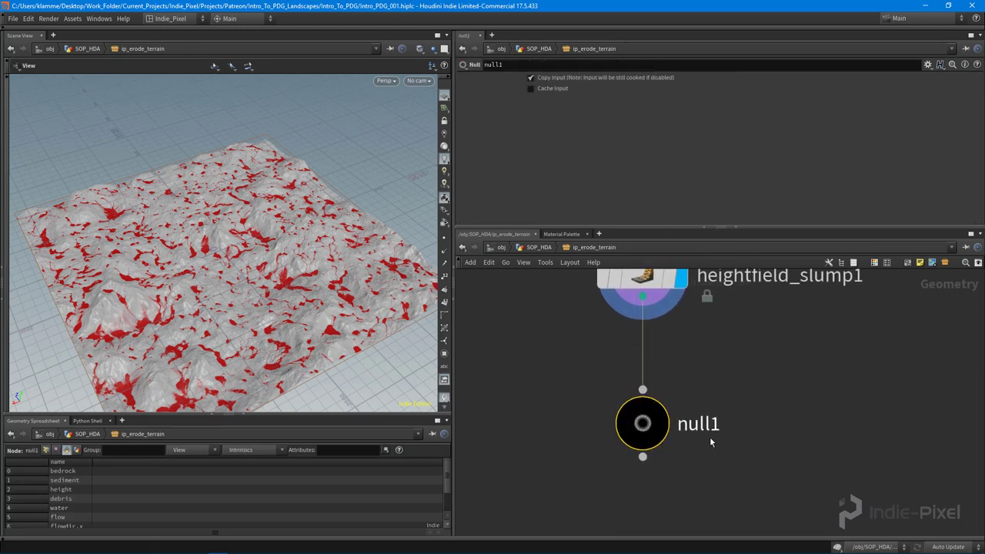
Rename the Null node OUT_EROSION and make it the displayed node
double_click(708, 424)
text(OUT_EROSION)
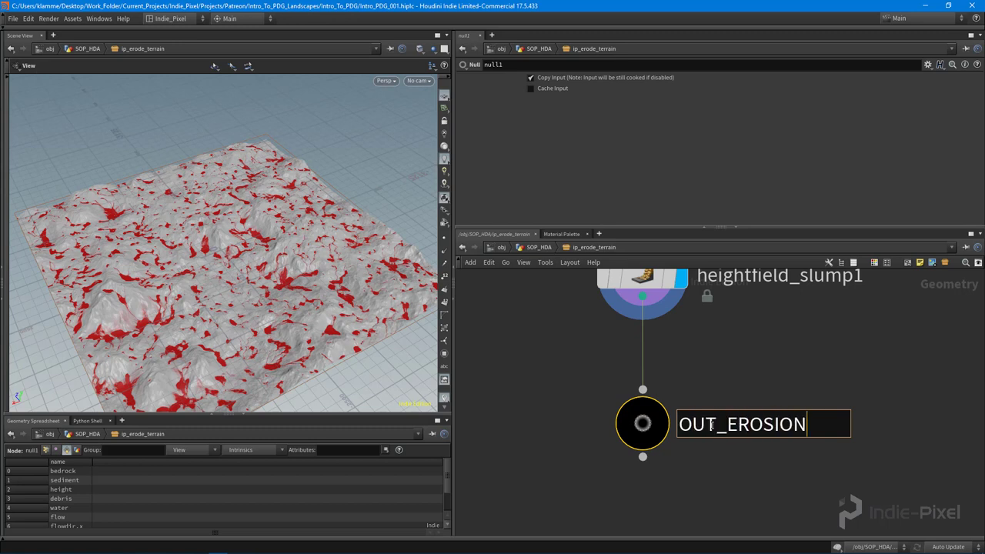
key(Return)
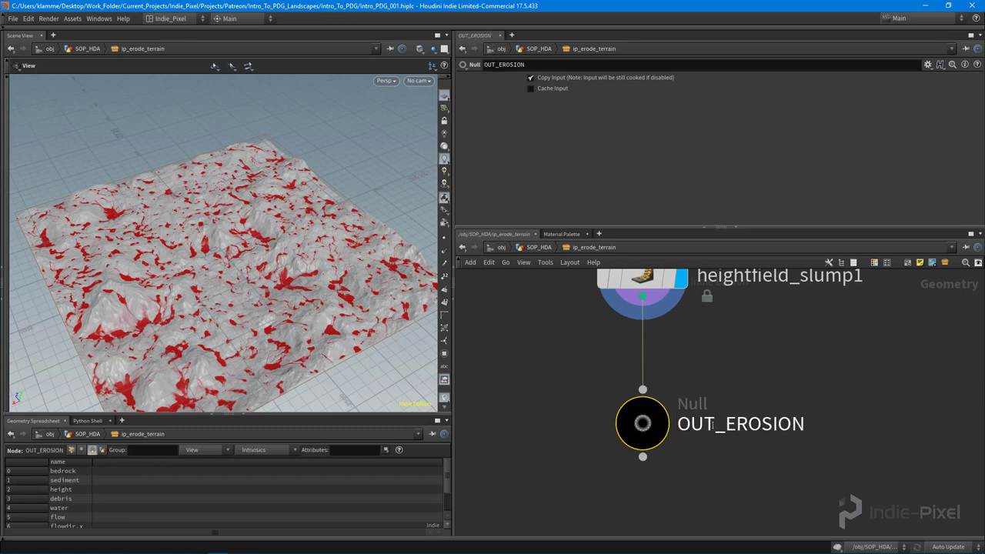
click(687, 368)
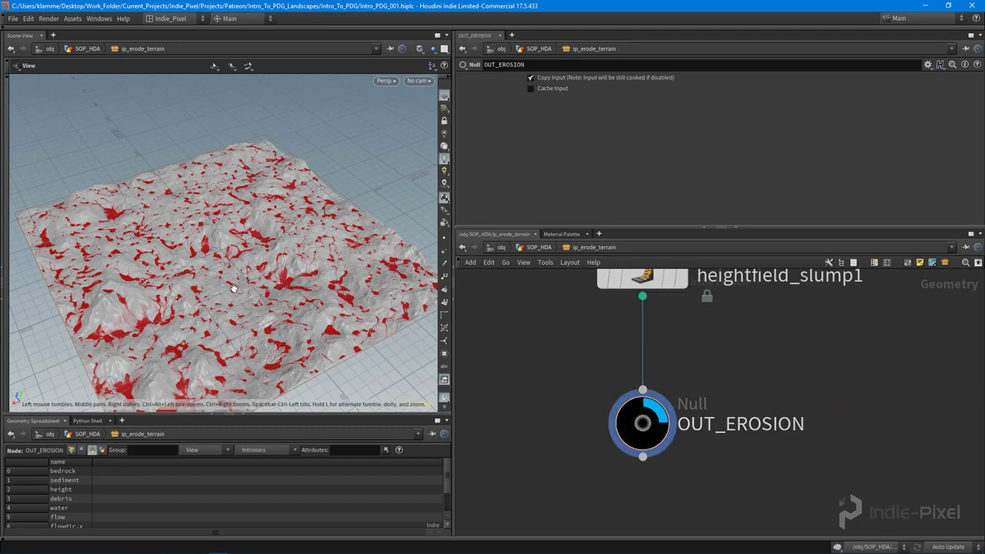
Lower OUT_EROSION and insert a HeightField Mask Clear node between heightfield_slump1 and OUT_EROSION, checking the terrain up close
drag(627, 418, 623, 478)
key(Tab)
text(cle)
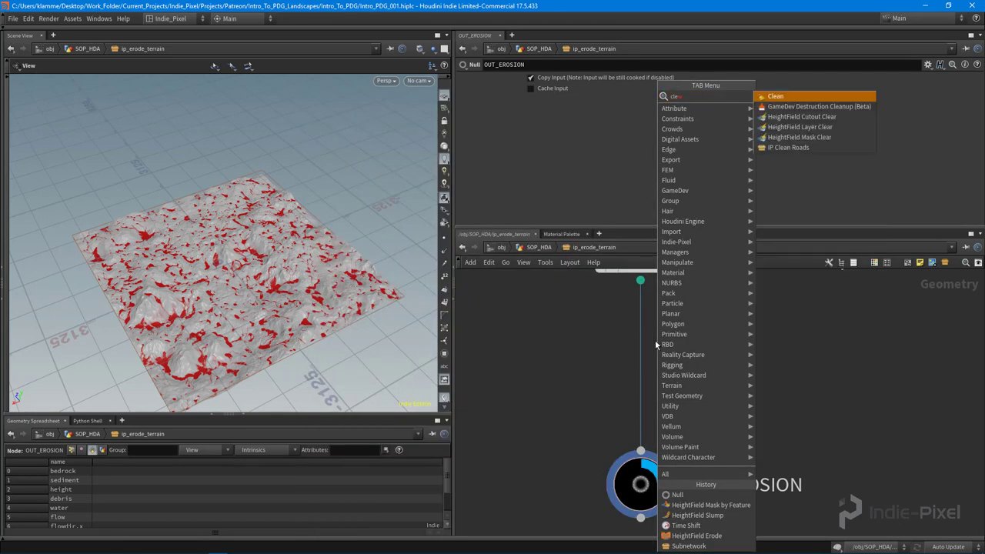
click(845, 140)
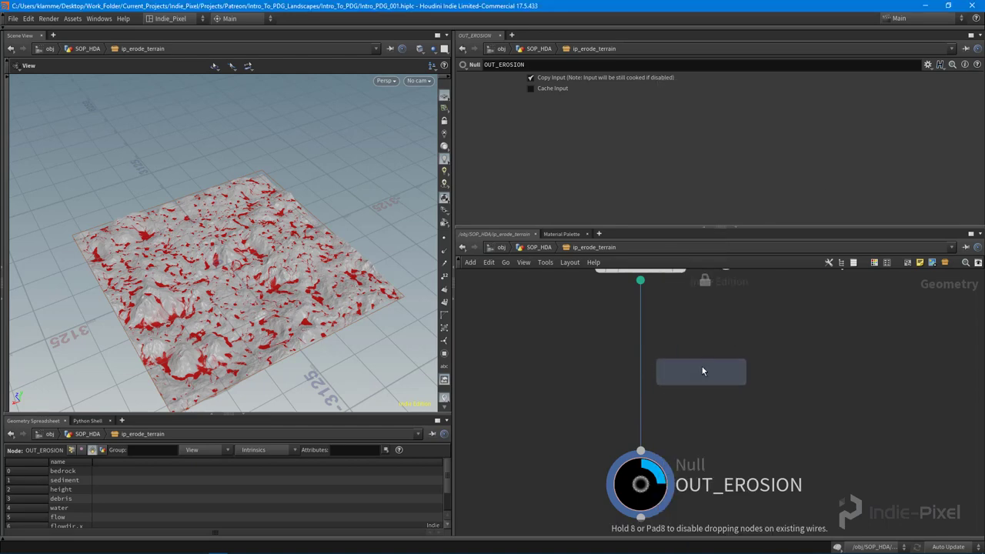
click(691, 374)
drag(690, 374, 649, 364)
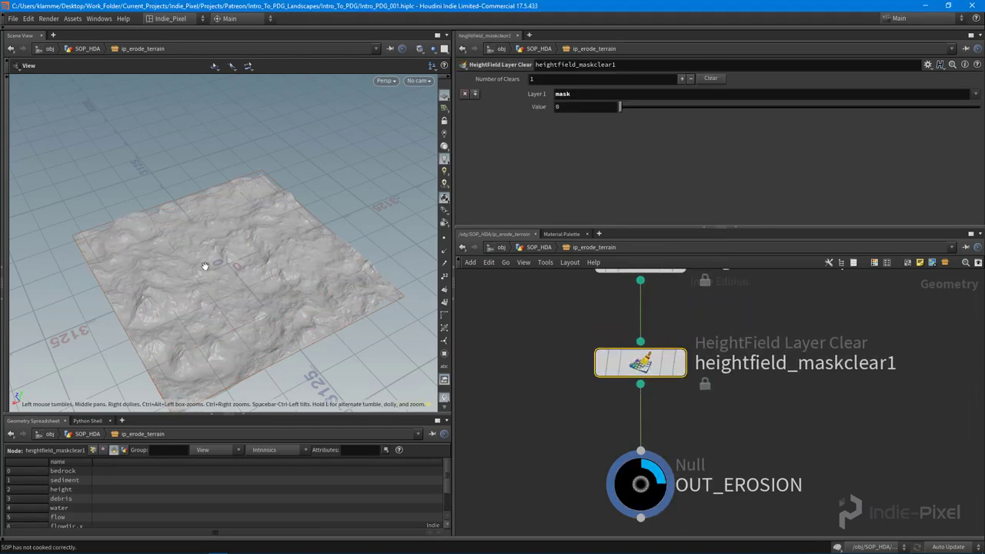
right_drag(205, 266, 326, 299)
drag(326, 298, 281, 268)
right_drag(281, 267, 244, 266)
drag(244, 265, 269, 274)
Move heightfield_slump1 slightly up to even out the node spacing above heightfield_maskclear1
scroll(744, 360, down, 3)
middle_drag(569, 309, 567, 375)
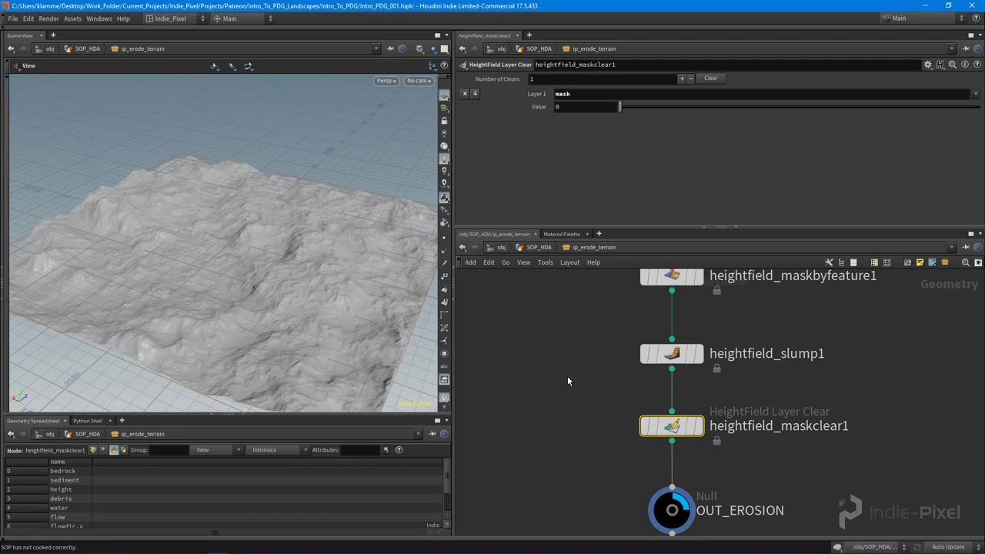
drag(561, 376, 719, 335)
drag(677, 355, 677, 349)
middle_drag(767, 384, 763, 356)
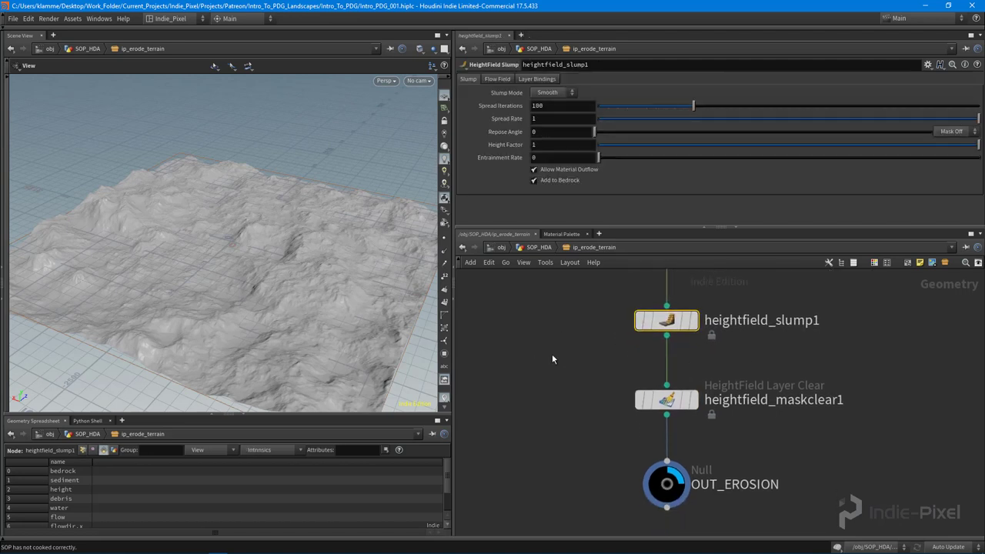
Return to the SOP_HDA network and save the ip_erode_terrain node type
scroll(552, 354, down, 2)
key(u)
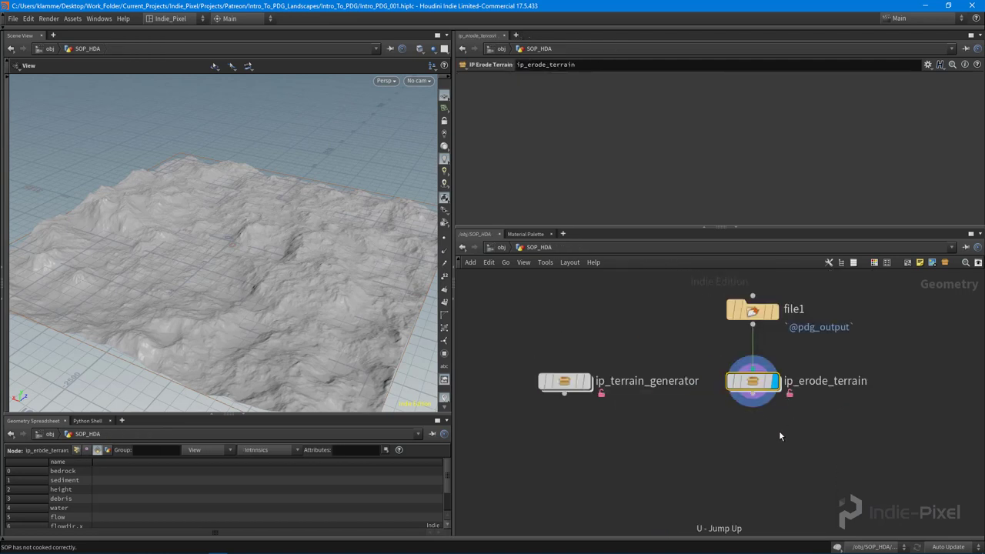
right_click(754, 380)
click(772, 520)
Open the landscape_pipeline TOP network inside ip_pdg_landscape
key(u)
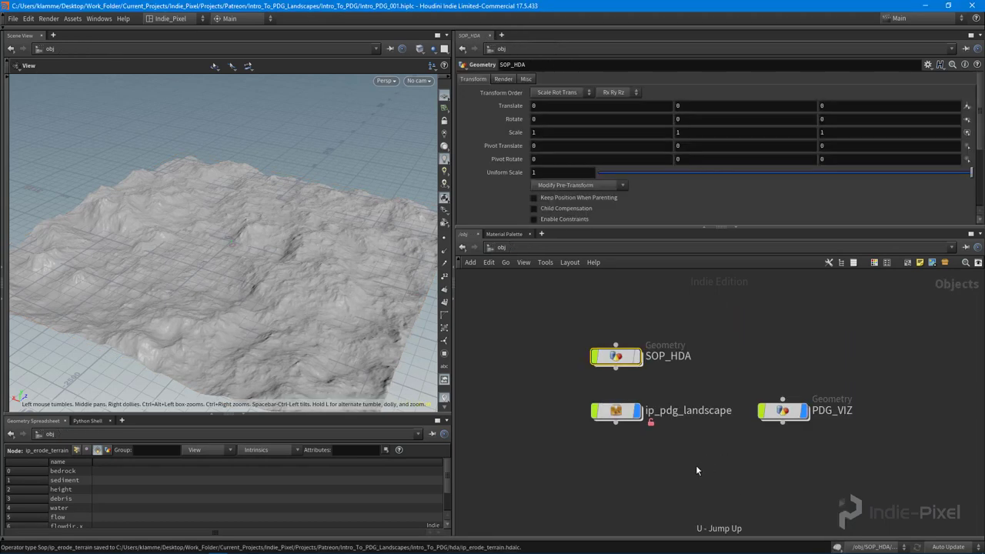
double_click(691, 388)
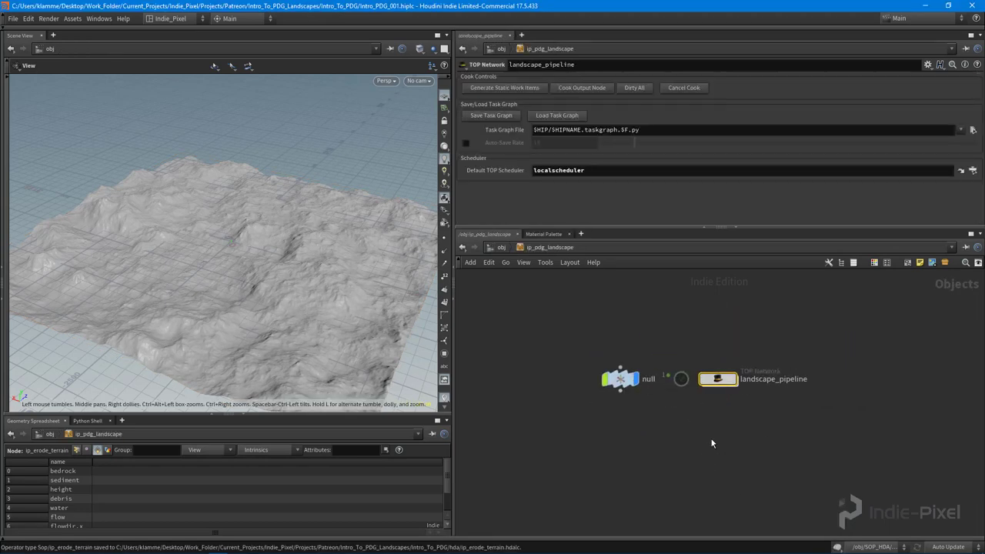
key(l)
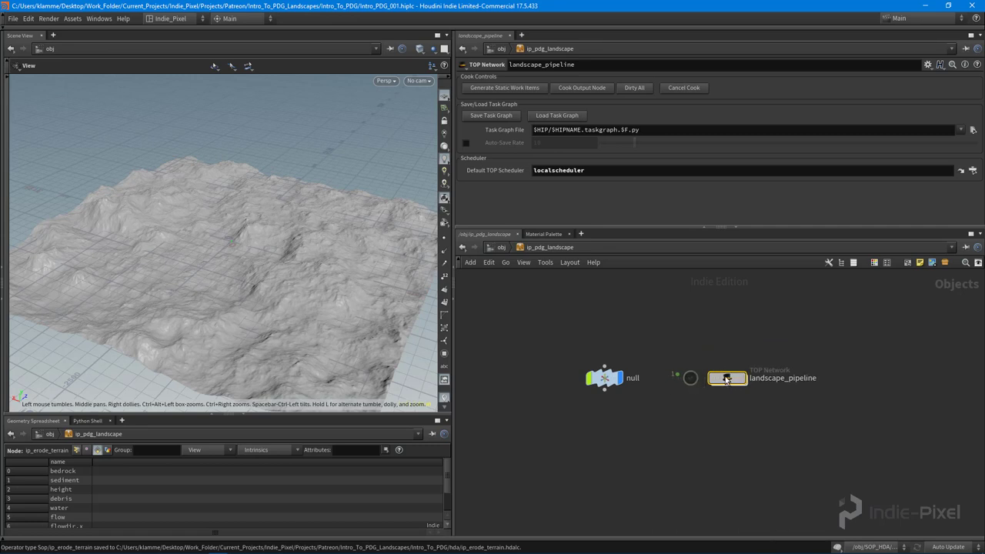
double_click(726, 378)
Move PIPELINE_END down to make room and add an HDA Processor node below terrain_generator
drag(677, 445, 677, 468)
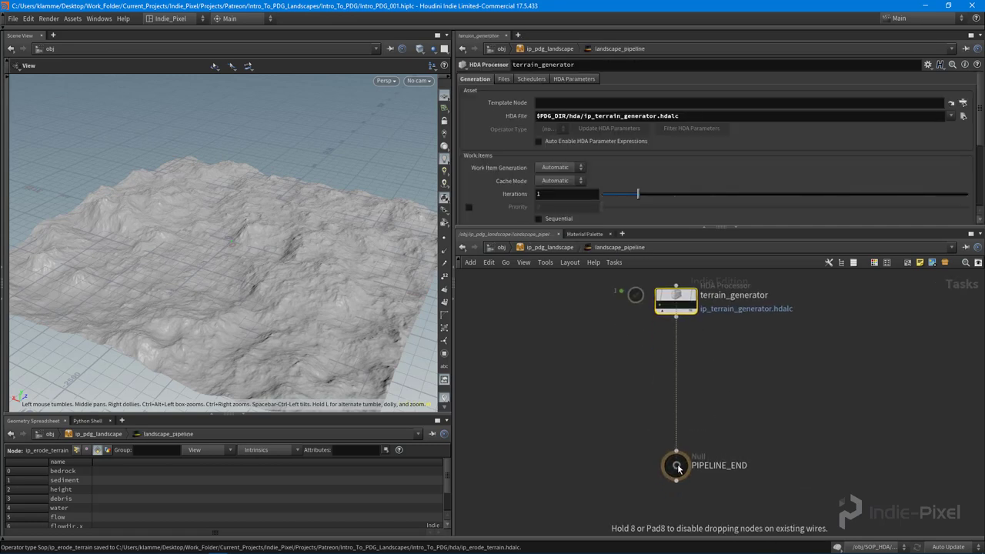
key(Tab)
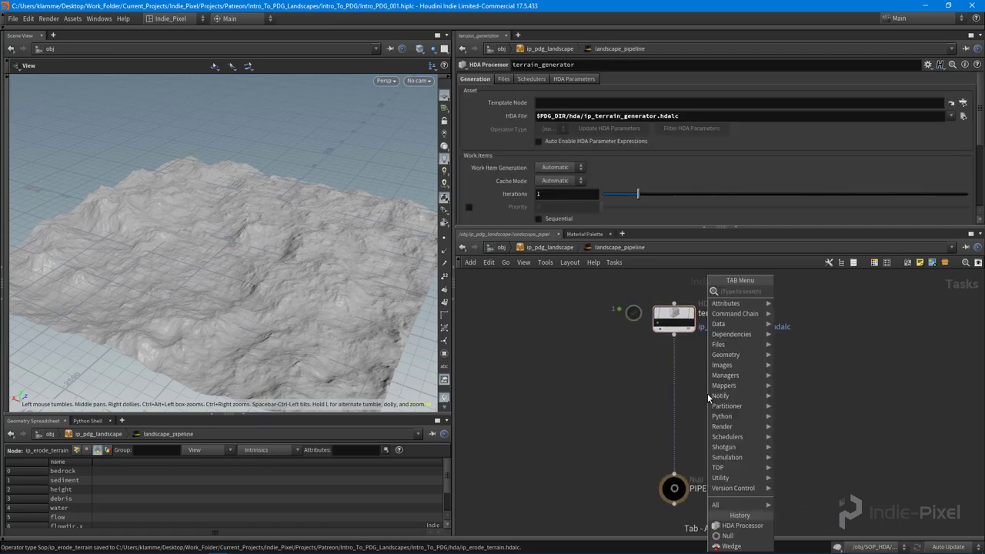
click(742, 526)
click(717, 405)
scroll(705, 361, up, 4)
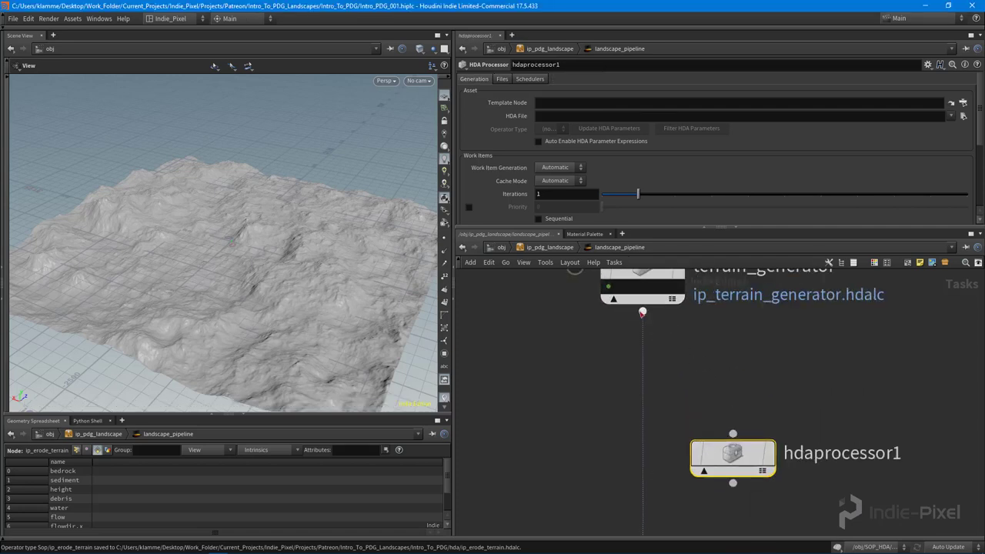
Wire the new HDA Processor between terrain_generator and PIPELINE_END and align it in the chain
drag(642, 310, 725, 401)
middle_drag(731, 465, 732, 380)
scroll(726, 371, down, 3)
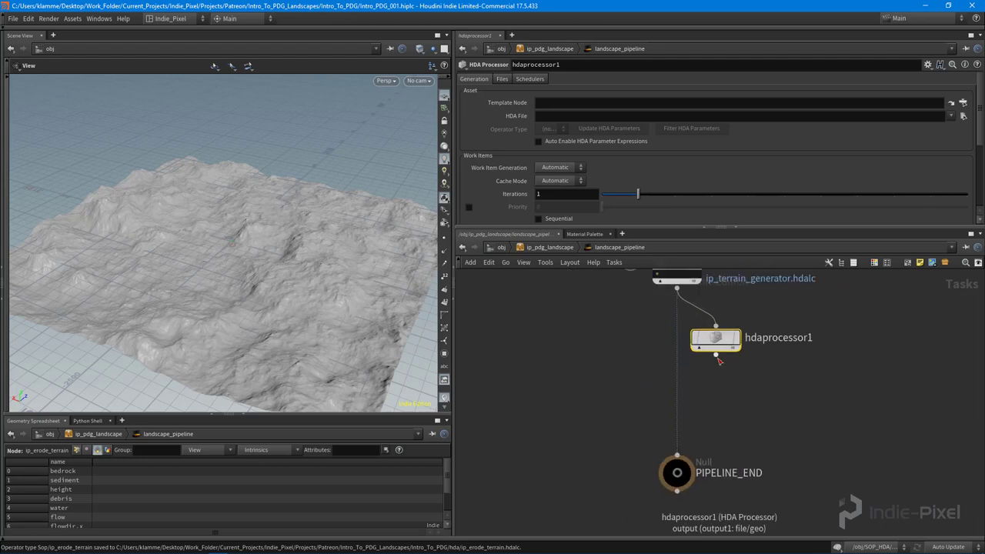
drag(716, 356, 677, 455)
middle_drag(727, 401, 737, 423)
drag(726, 363, 689, 373)
middle_drag(758, 396, 746, 408)
Rename the new HDA Processor terrain_erosion and set it as the network's output node
double_click(743, 378)
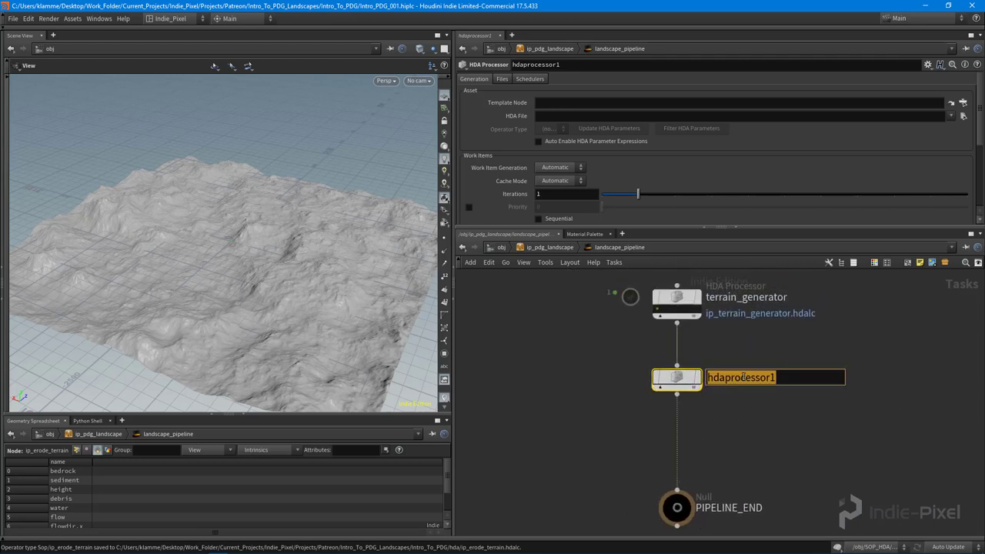
text(terrain_erosi)
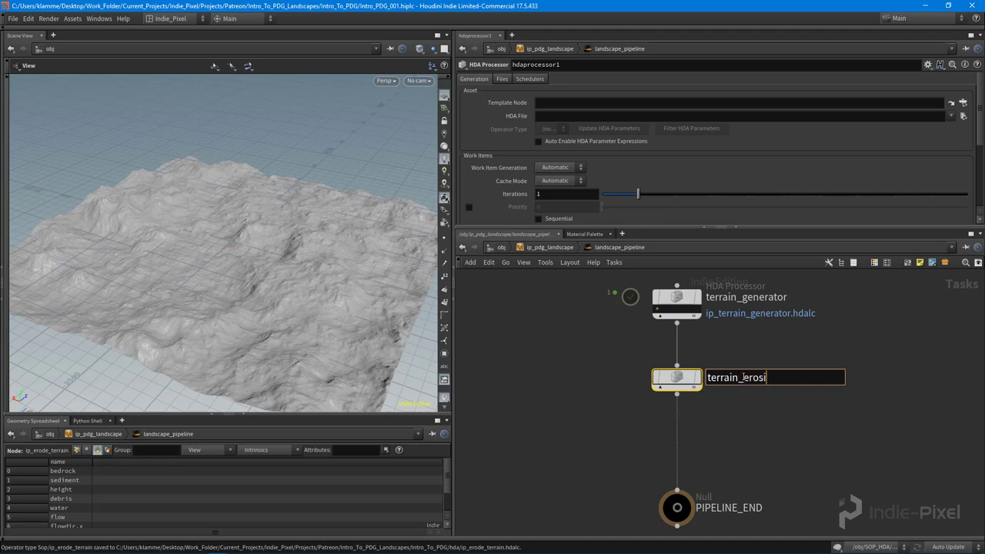
text(on)
key(Return)
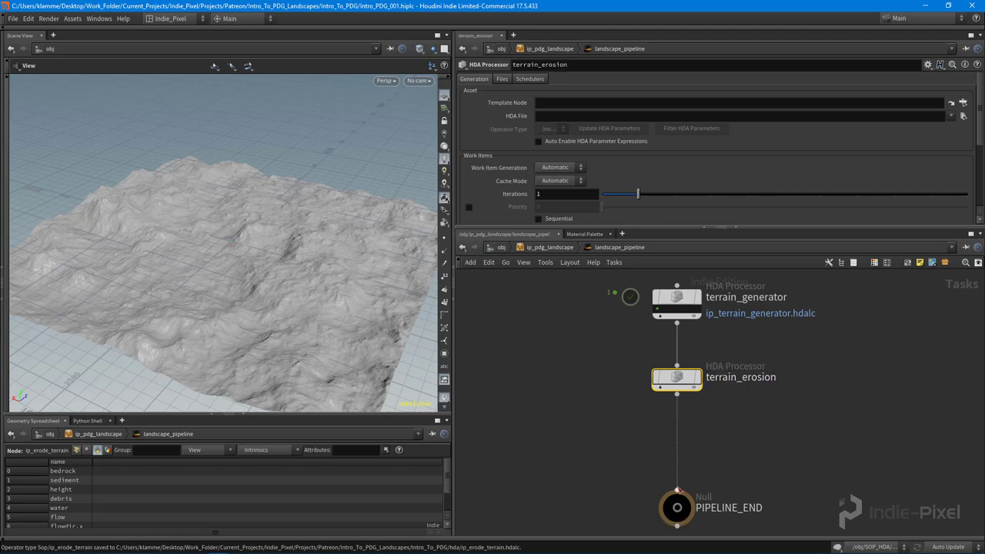
click(697, 378)
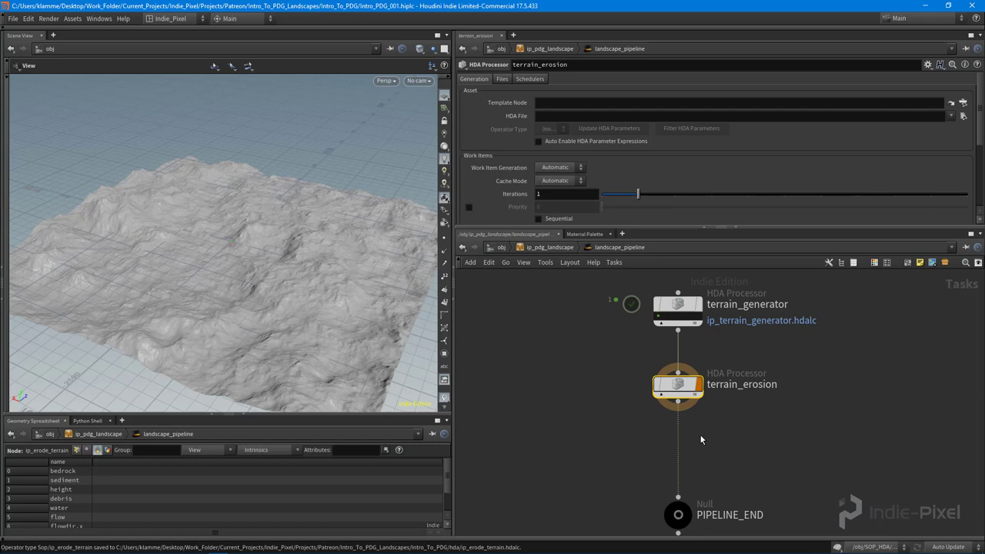
mouse_move(699, 392)
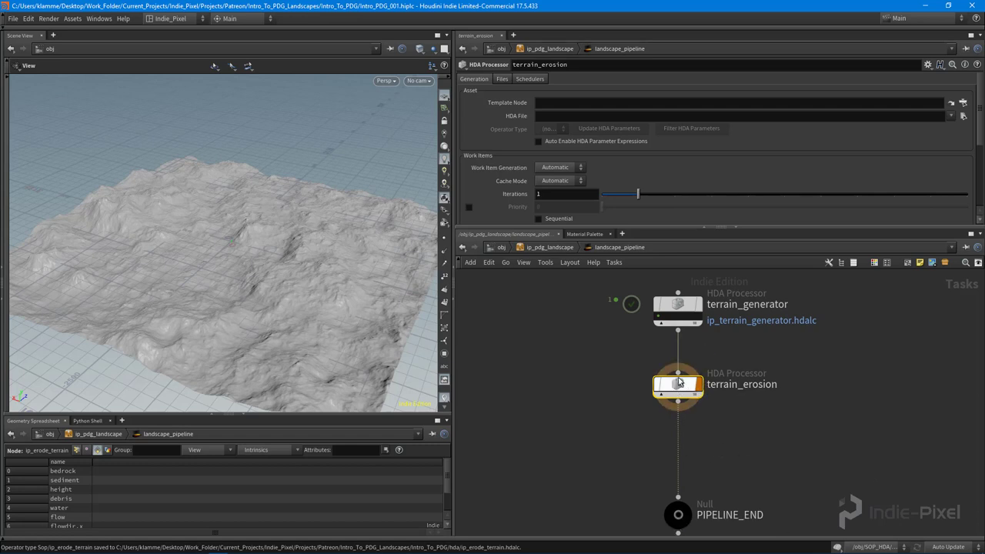
middle_drag(701, 434, 701, 423)
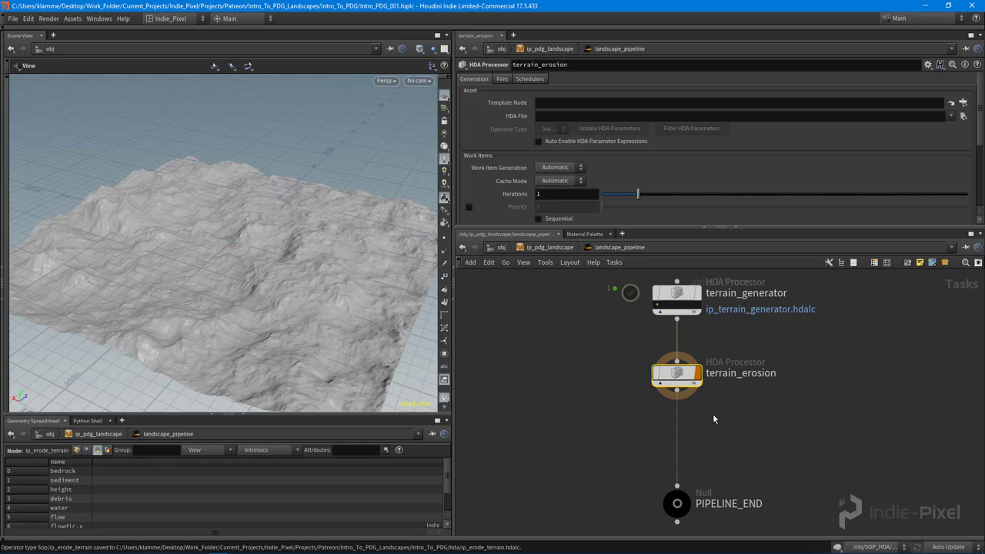
Set terrain_erosion's HDA file to $JOB/hda/ip_erode_terrain.hdalc
drag(755, 227, 755, 245)
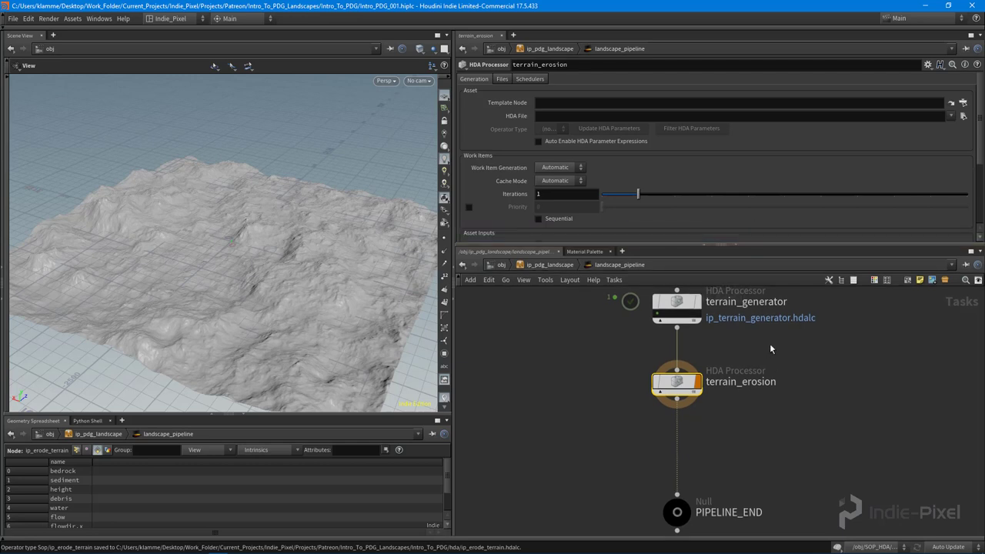
click(962, 115)
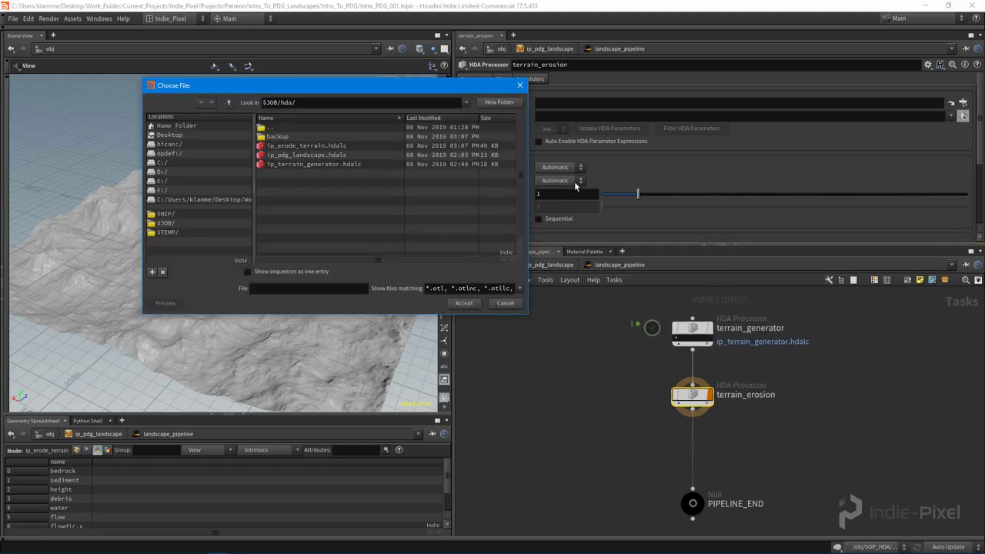
click(166, 223)
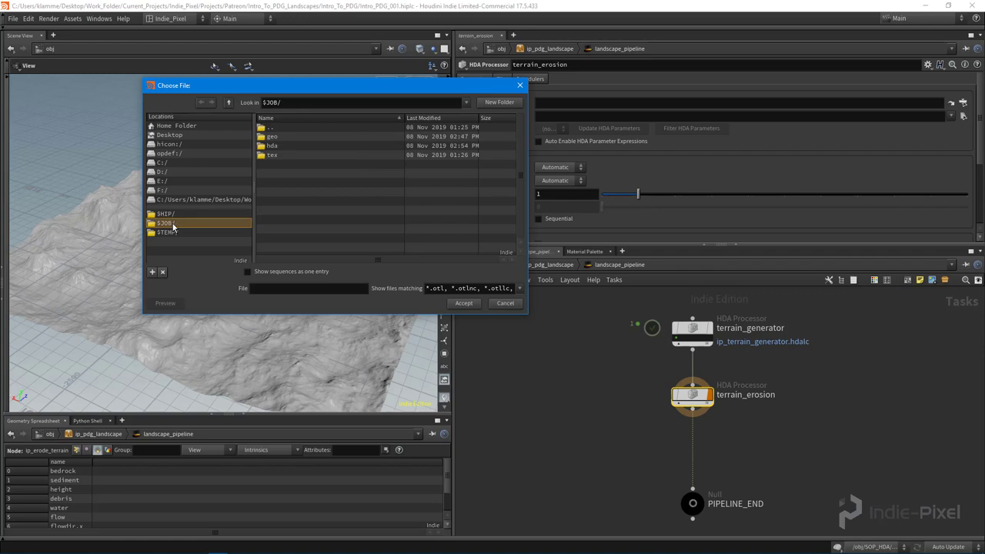
double_click(272, 145)
double_click(305, 146)
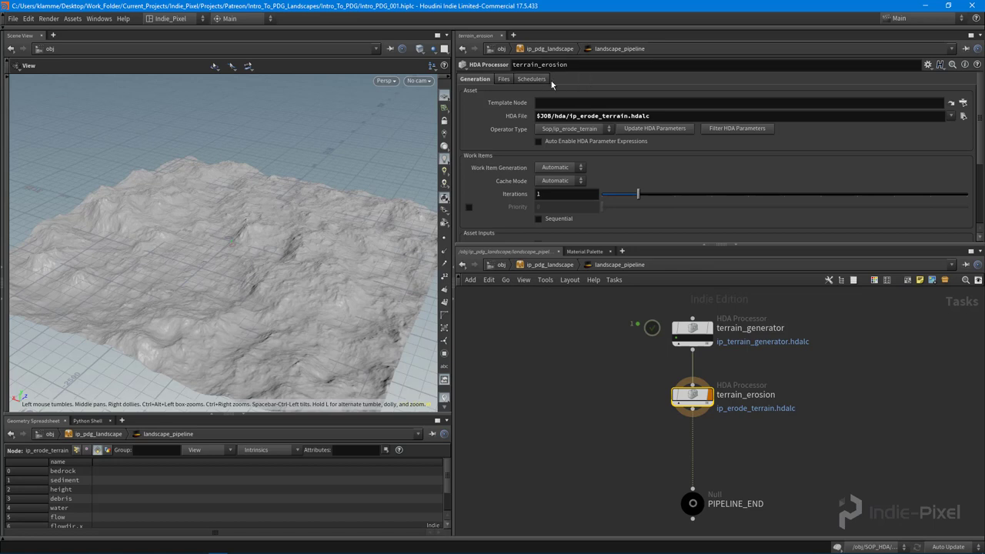
Go to the SOP_HDA network and open the type properties of the ip_erode_terrain asset
key(u)
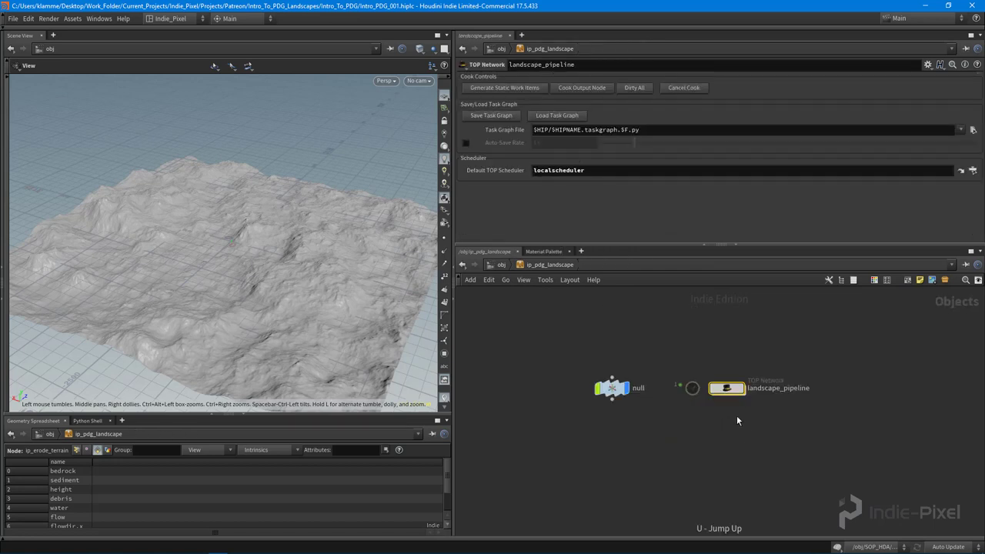
key(u)
click(692, 346)
double_click(695, 347)
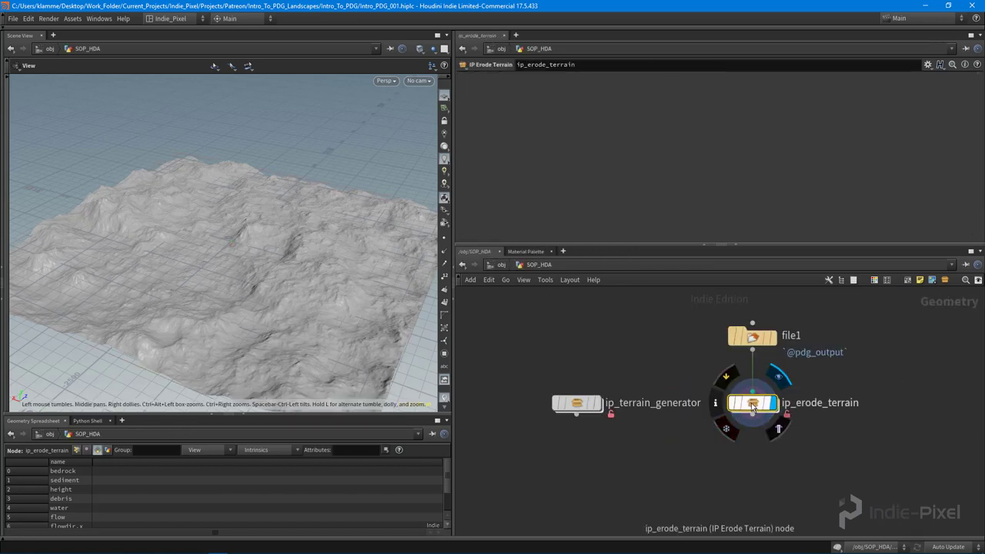
right_click(751, 402)
click(777, 546)
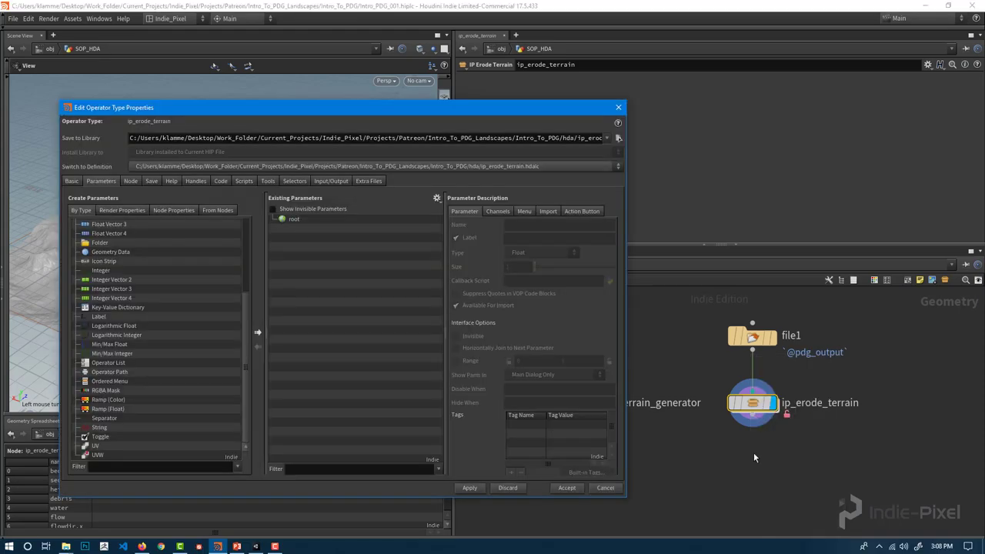
Promote the Frame parameter of timeshift1 inside ip_erode_terrain to the asset's parameter interface
double_click(740, 402)
middle_drag(903, 432, 984, 480)
middle_drag(835, 356, 823, 381)
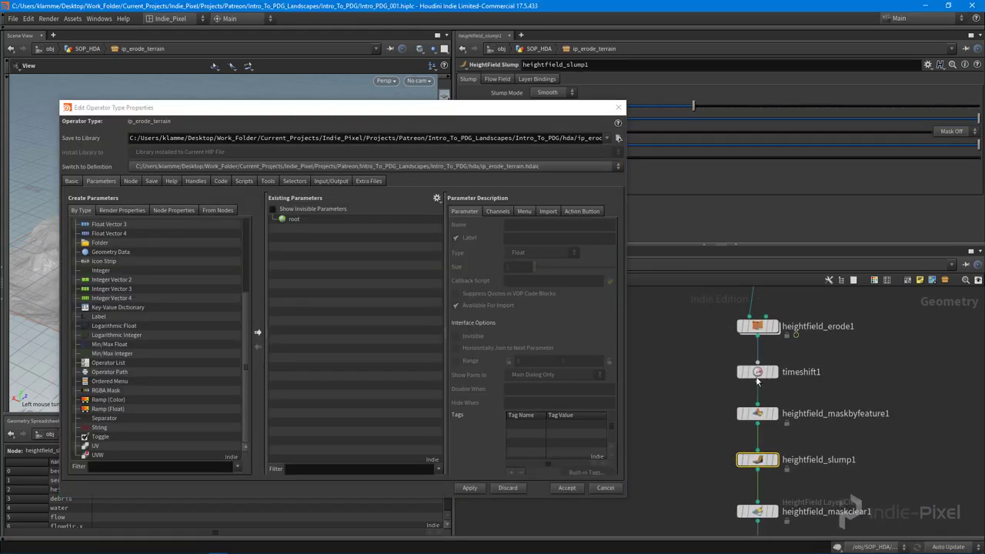
click(757, 373)
drag(521, 129, 512, 149)
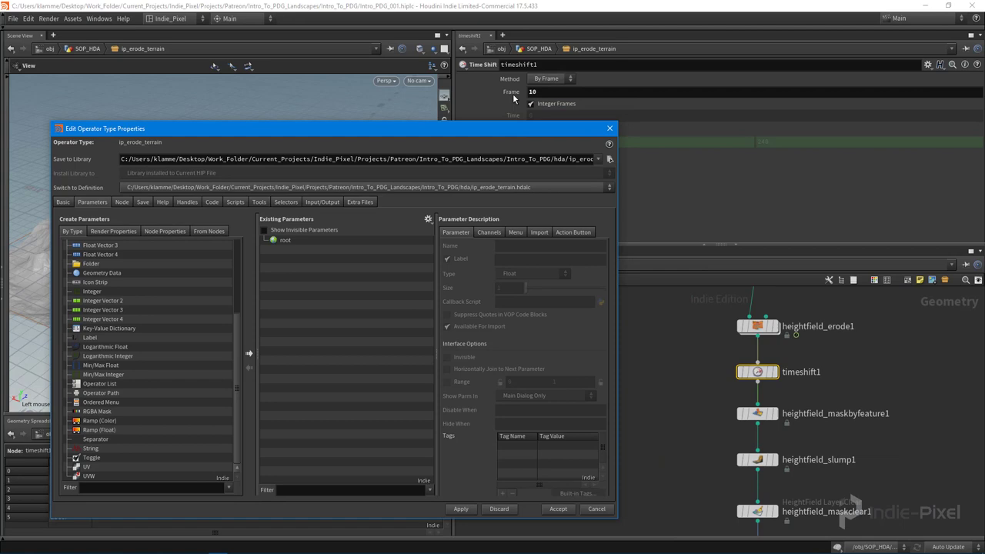
click(285, 240)
drag(332, 314, 333, 300)
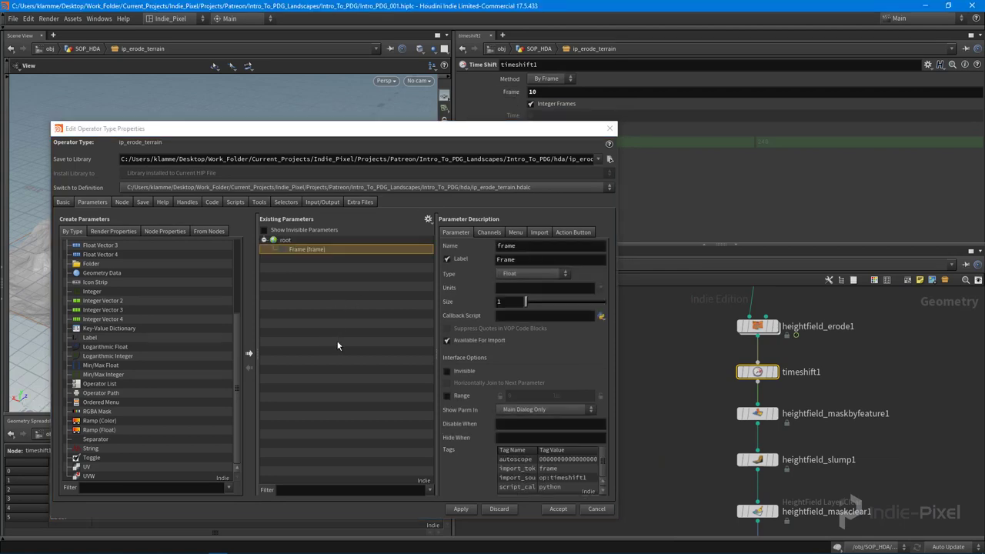
Label the promoted frame parameter Erosion Time, give it a locked-minimum range of 0 to 50, and accept the asset changes
click(544, 259)
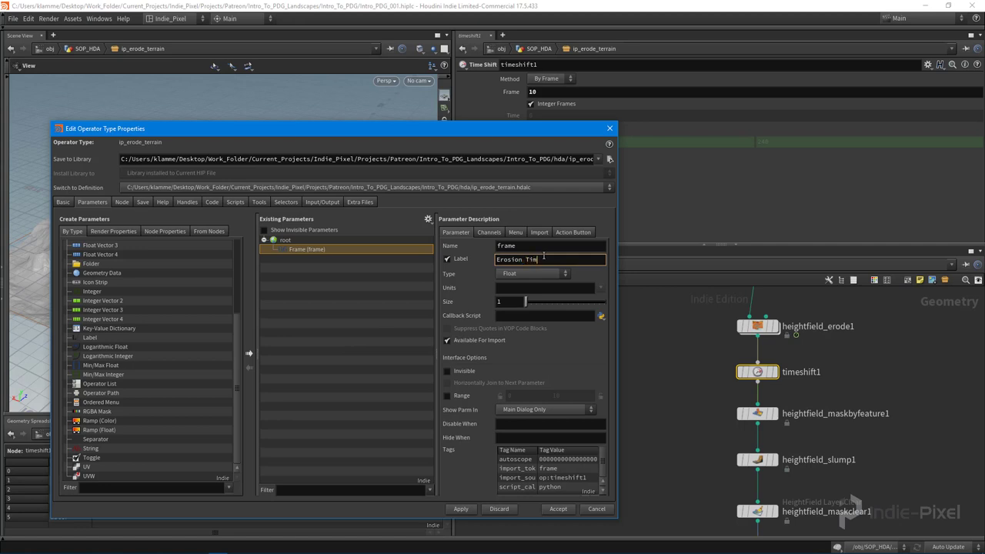
click(448, 396)
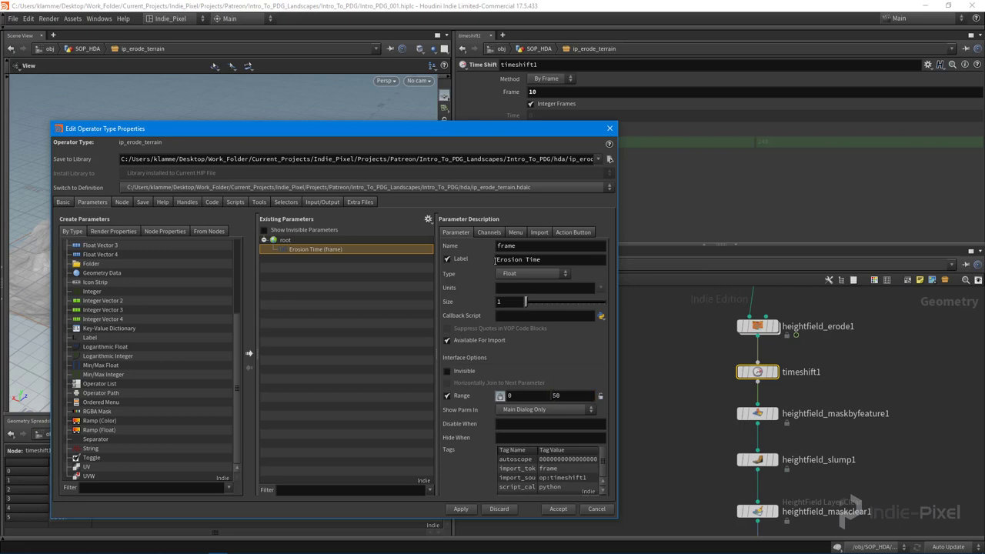
click(495, 233)
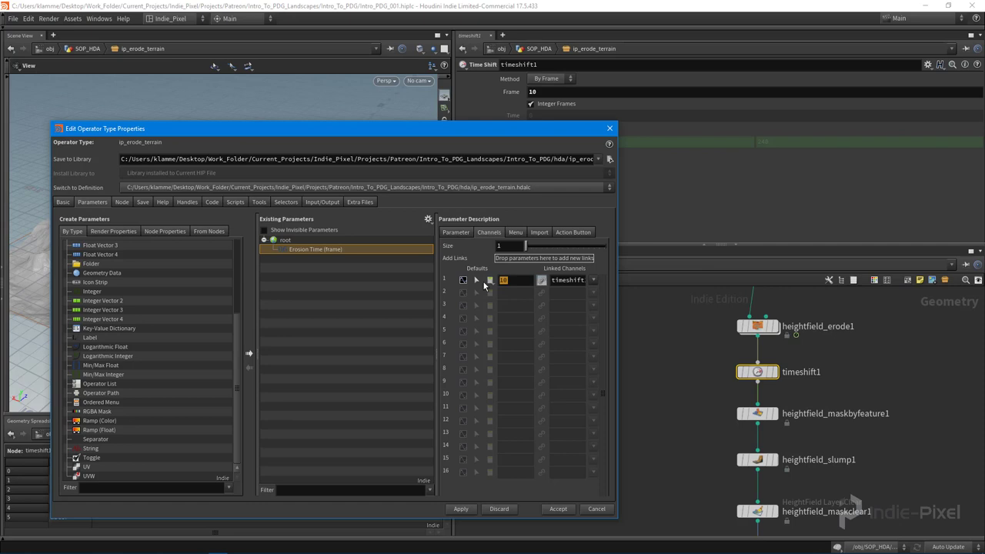
click(457, 232)
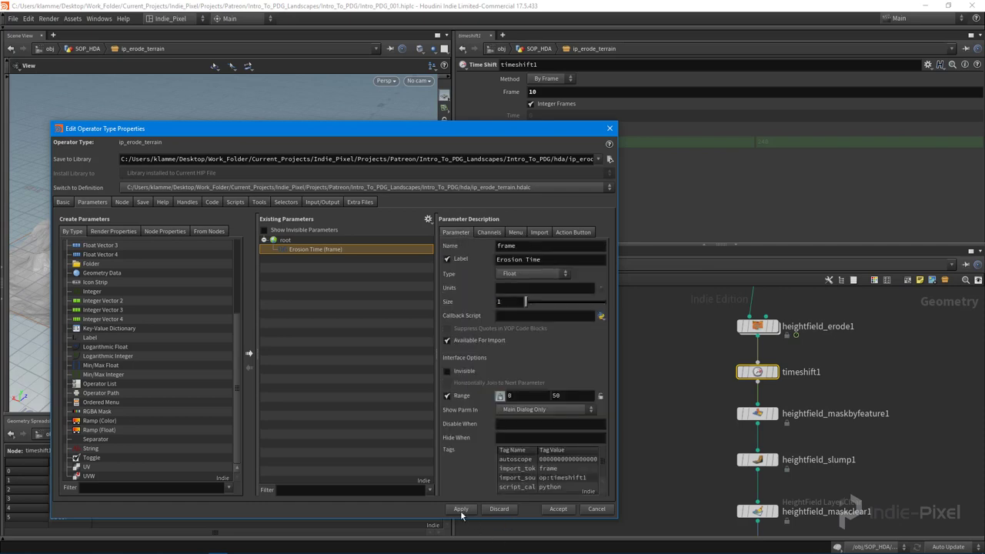
click(559, 511)
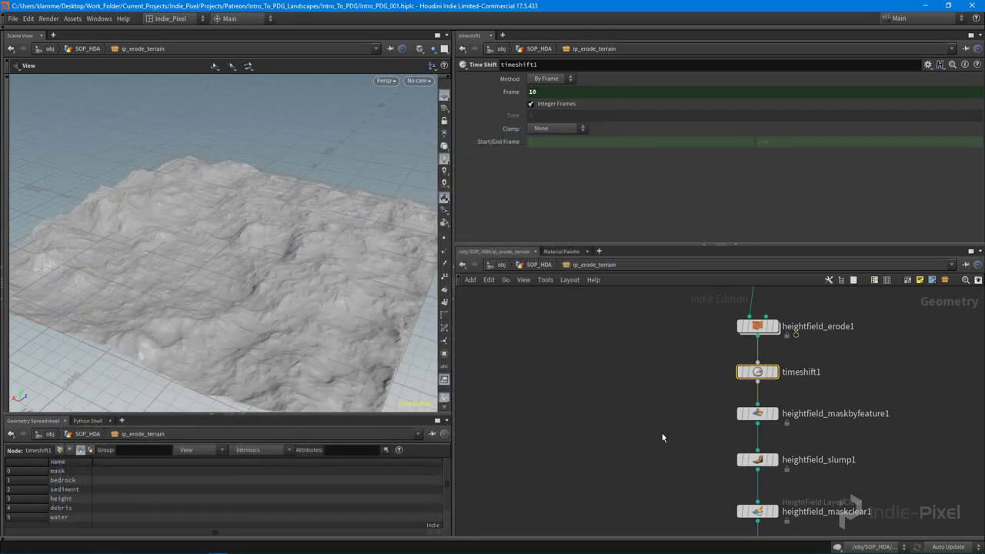
Return to SOP_HDA and save the ip_erode_terrain node type
scroll(658, 415, down, 3)
middle_drag(656, 403, 620, 420)
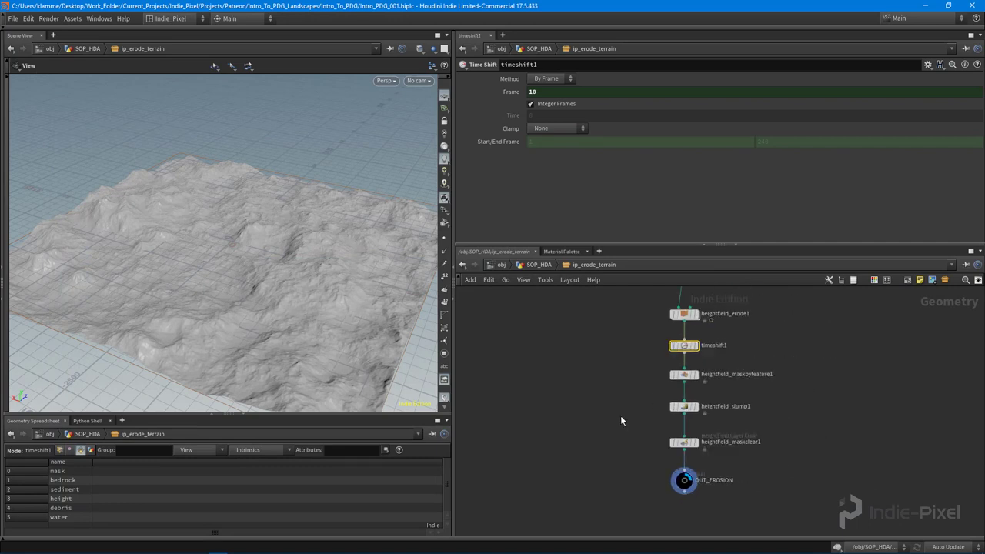
key(u)
right_click(758, 403)
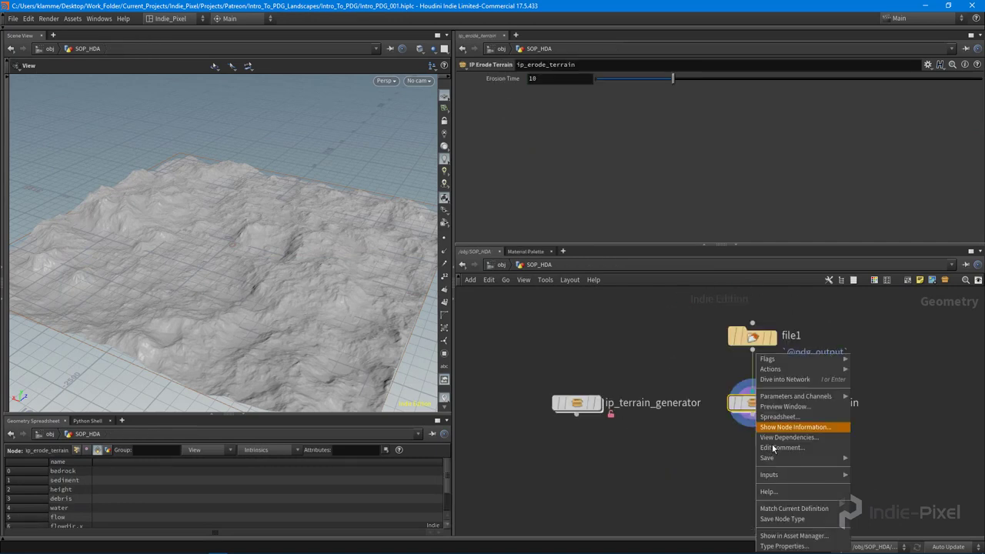
click(783, 520)
Go back into landscape_pipeline, update terrain_erosion's HDA parameters and show the Erosion Time control
key(u)
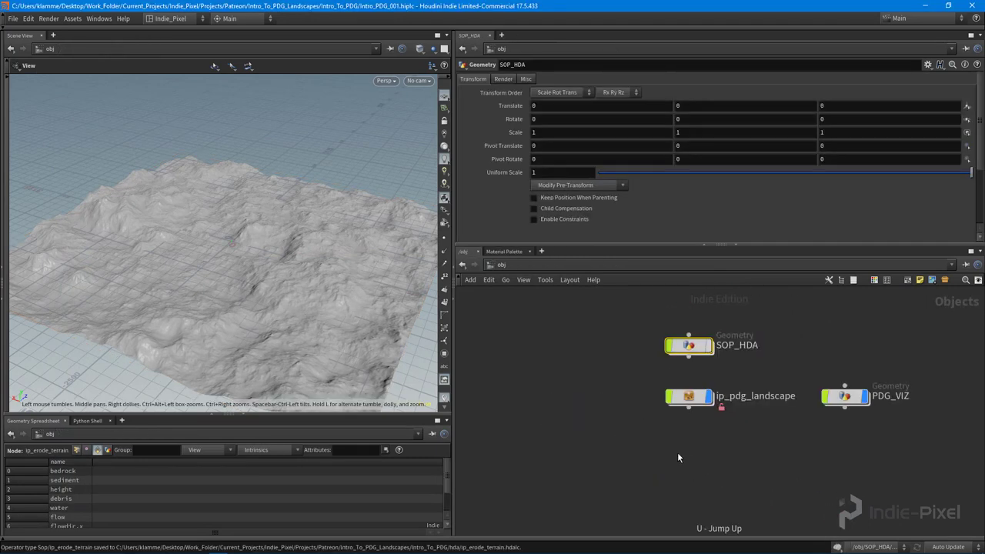
double_click(689, 396)
double_click(728, 390)
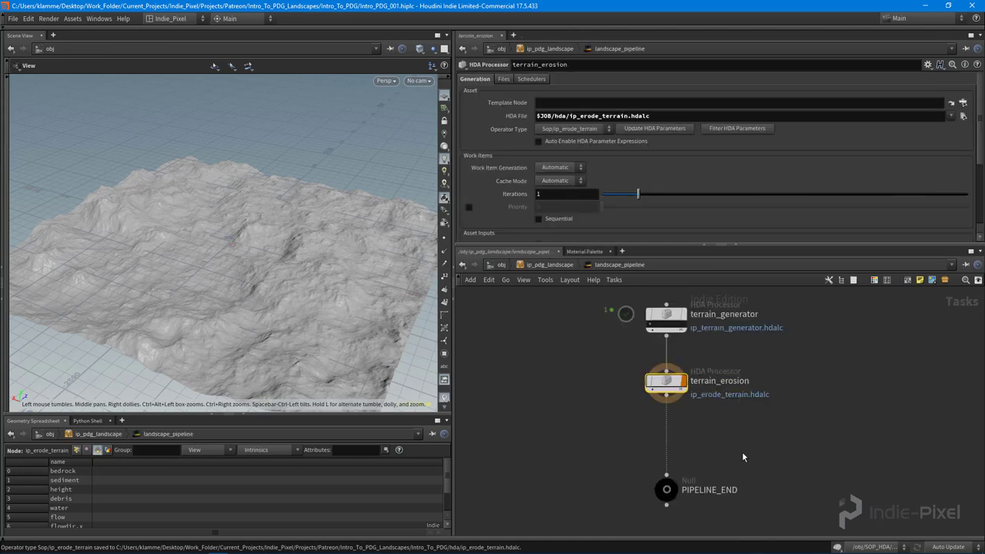
click(645, 129)
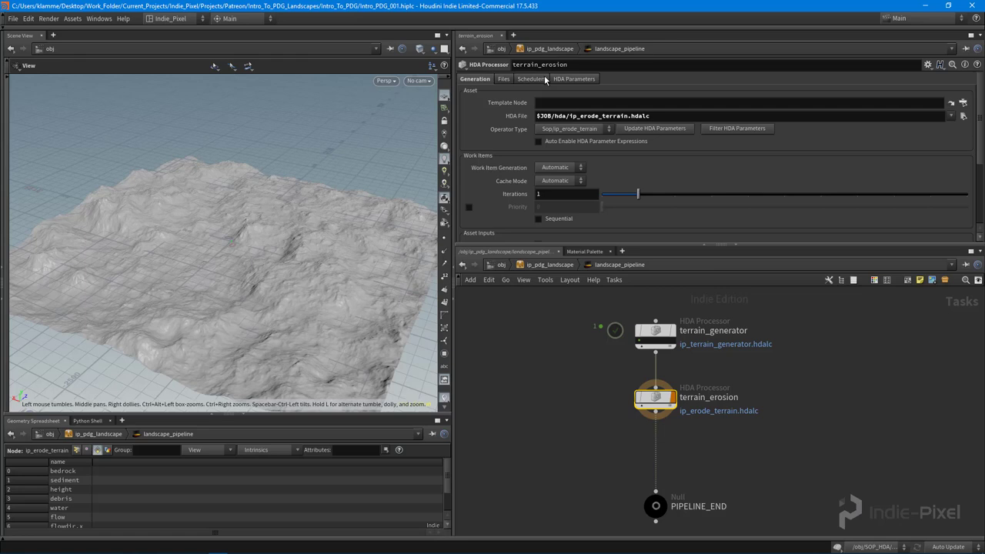
click(578, 79)
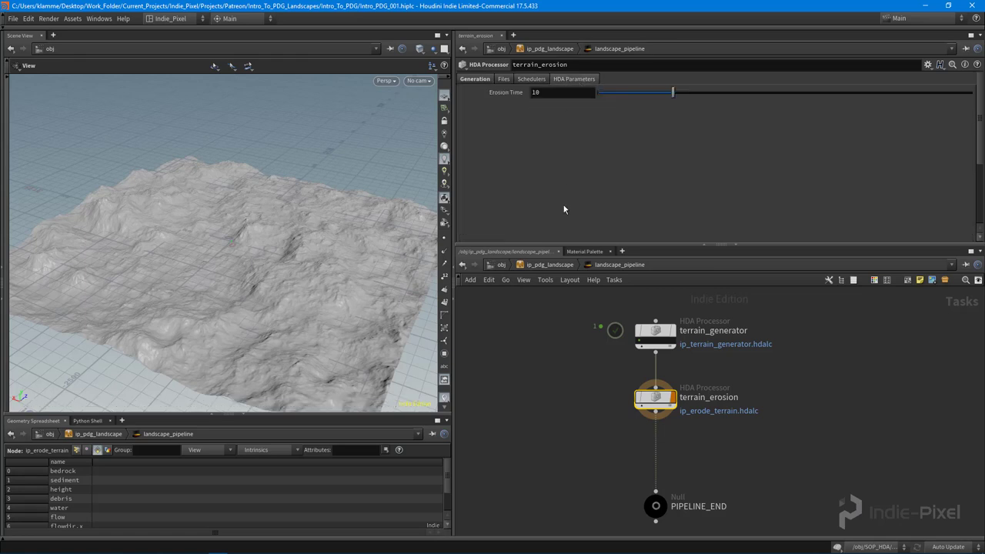
Add a folder labelled Erosion under root in the type properties of ip_pdg_landscape
right_click(545, 269)
click(580, 471)
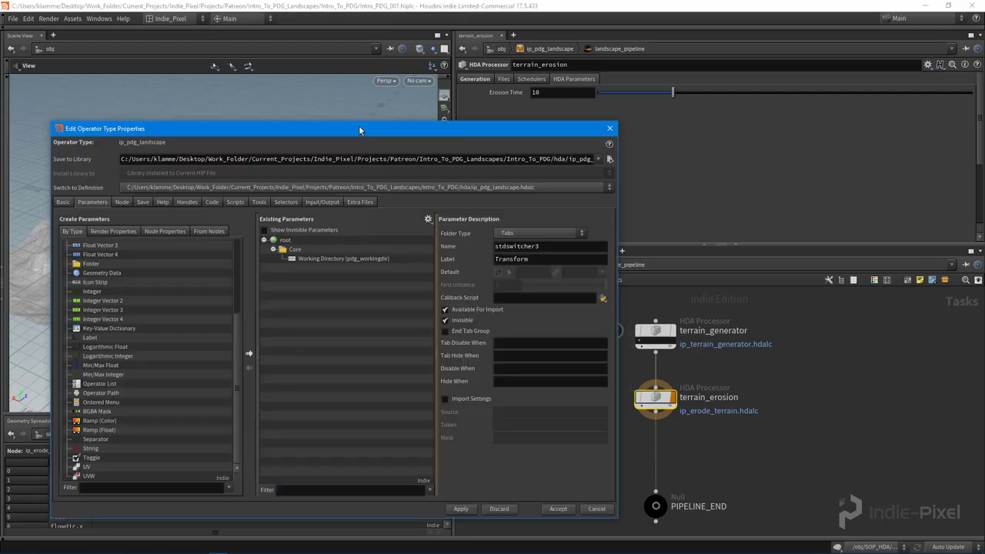
drag(309, 136, 301, 130)
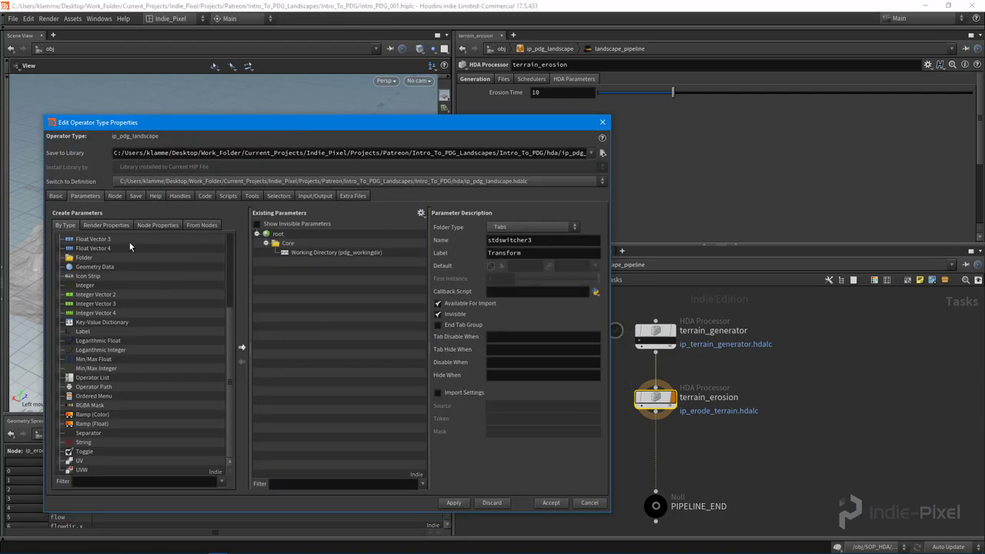
drag(88, 259, 279, 234)
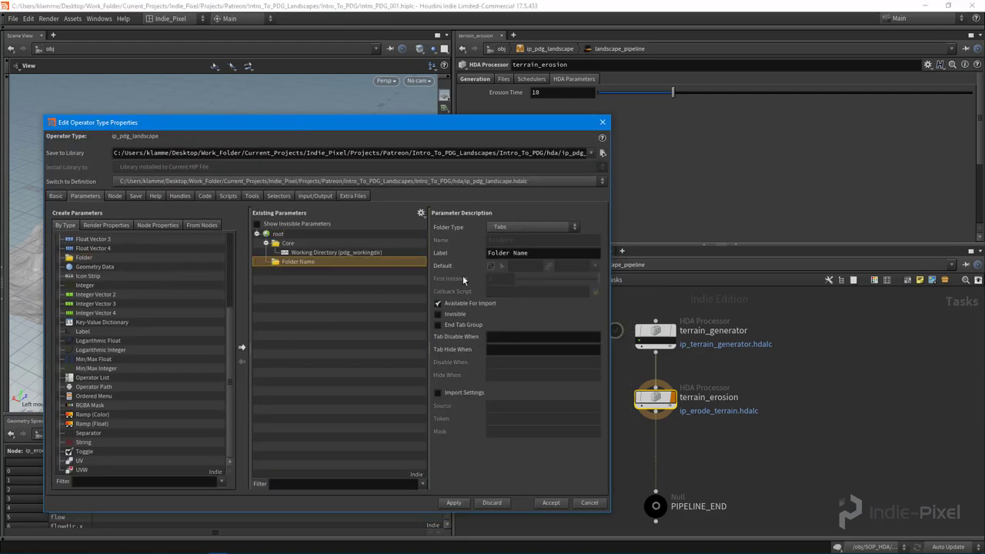
click(541, 255)
text(Er)
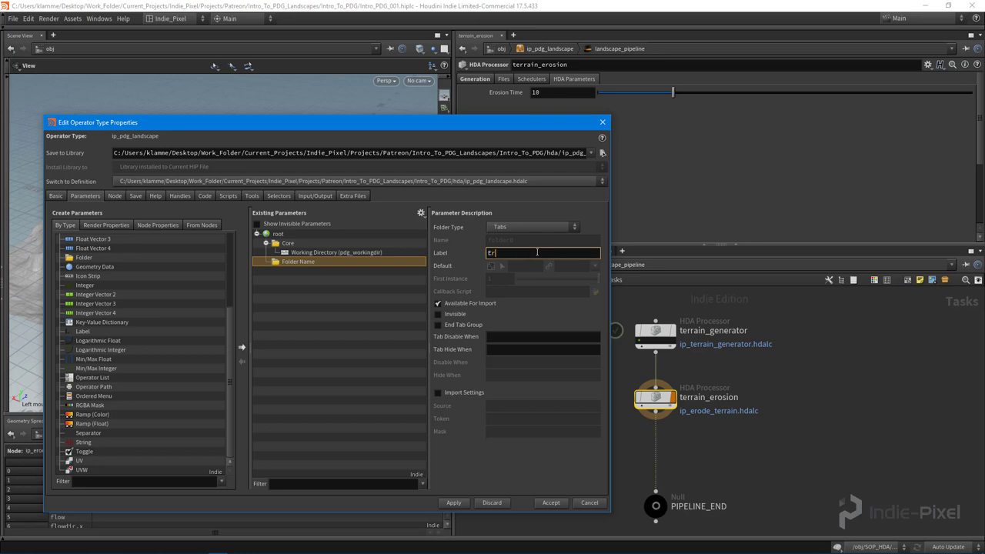
text(osion)
key(Return)
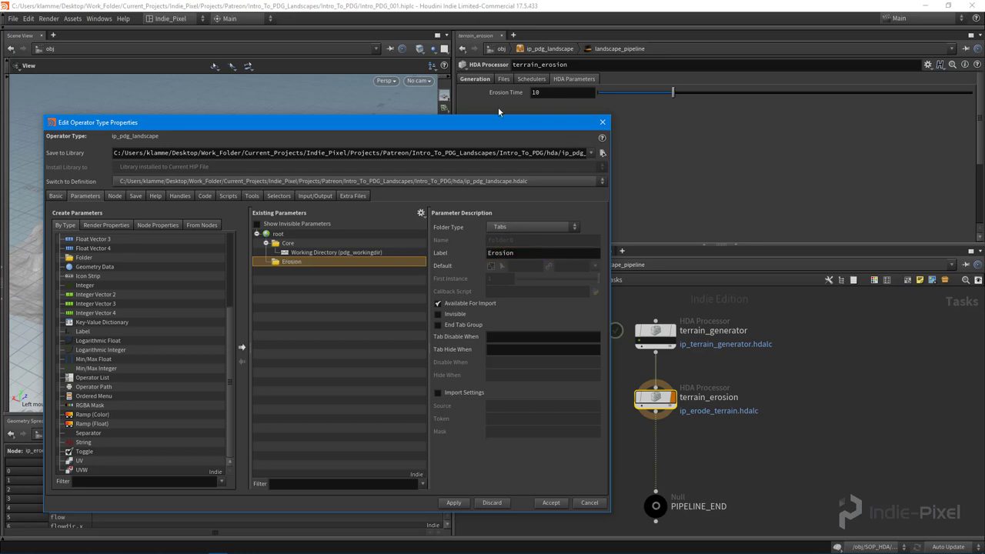
Promote terrain_erosion's Erosion Time parameter into the Erosion folder and accept the asset changes
drag(504, 92, 299, 263)
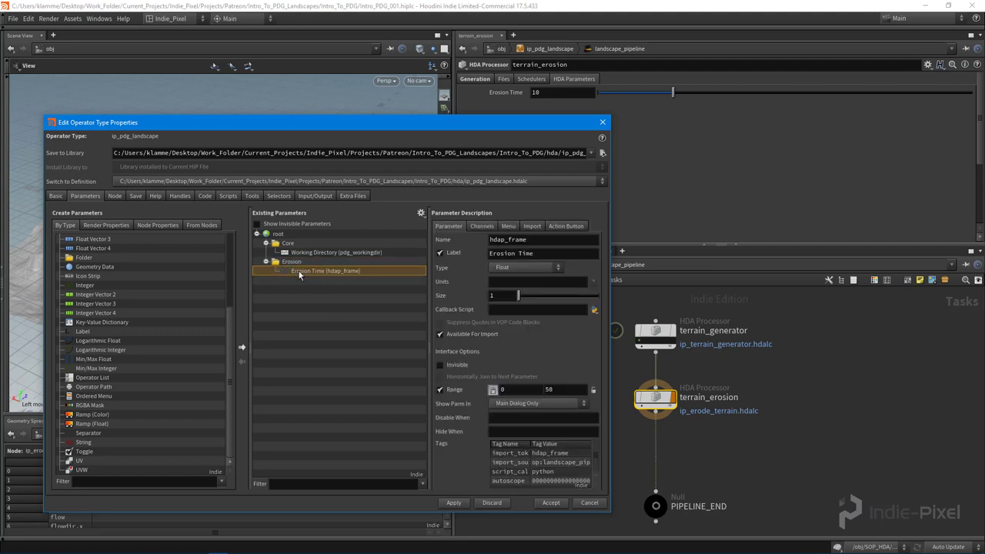
click(453, 503)
click(551, 503)
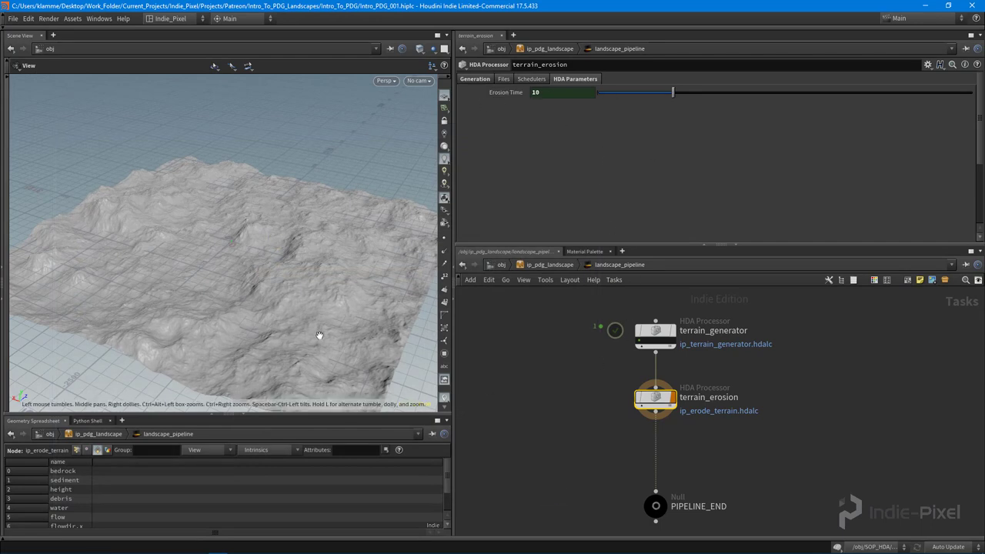
Examine terrain_erosion's asset input settings and the file node feeding ip_erode_terrain in SOP_HDA
right_drag(319, 335, 236, 251)
click(483, 80)
drag(331, 292, 339, 269)
scroll(758, 161, down, 3)
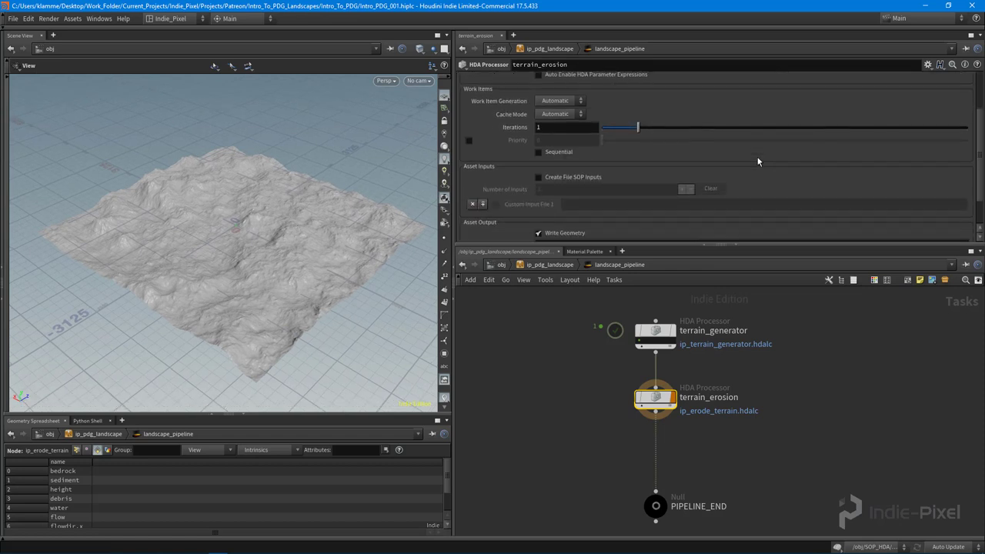
mouse_move(273, 265)
mouse_down()
mouse_move(292, 242)
mouse_move(269, 261)
mouse_up()
key(u)
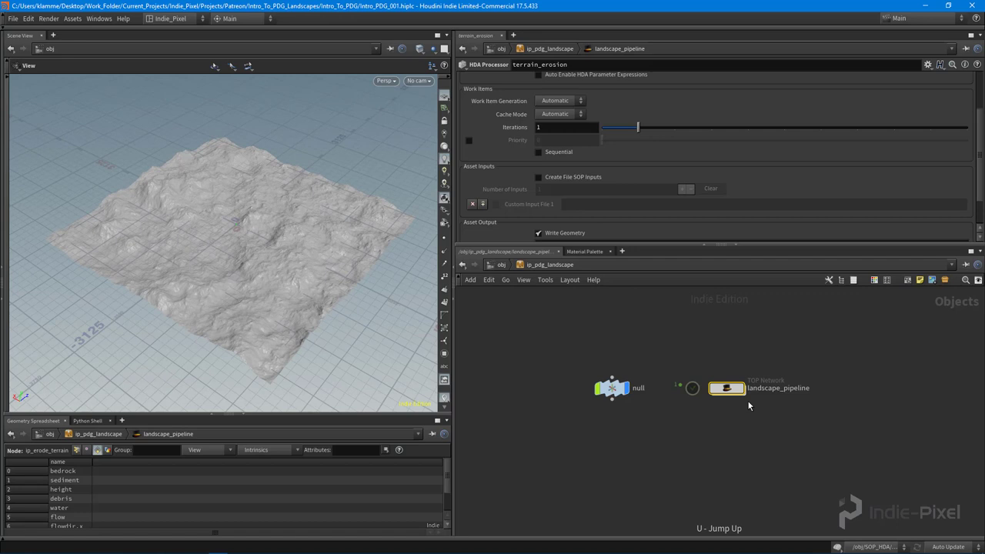
key(u)
double_click(694, 349)
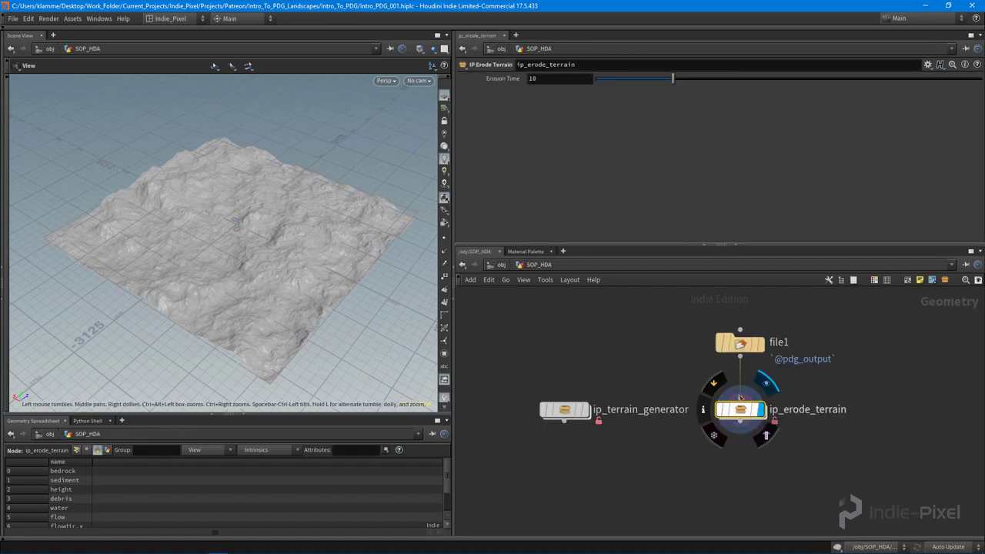
key(u)
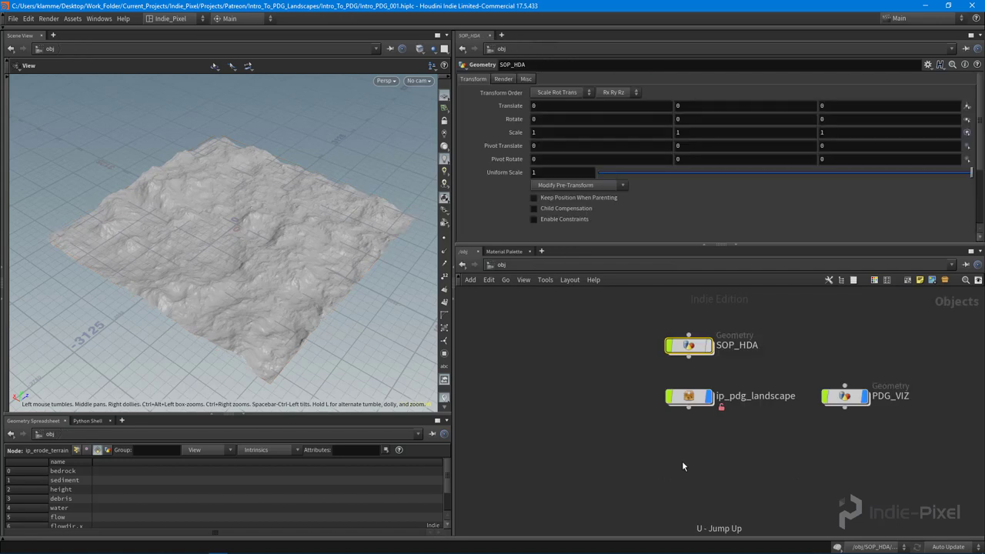
double_click(689, 397)
double_click(705, 391)
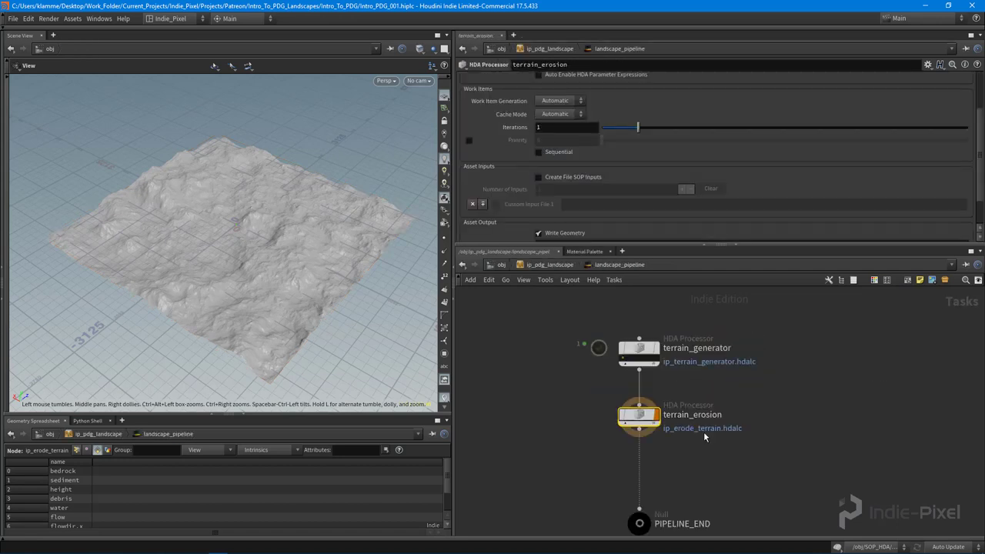
Enable Create File SOP Inputs on terrain_erosion, keeping the number of inputs at 1
click(570, 177)
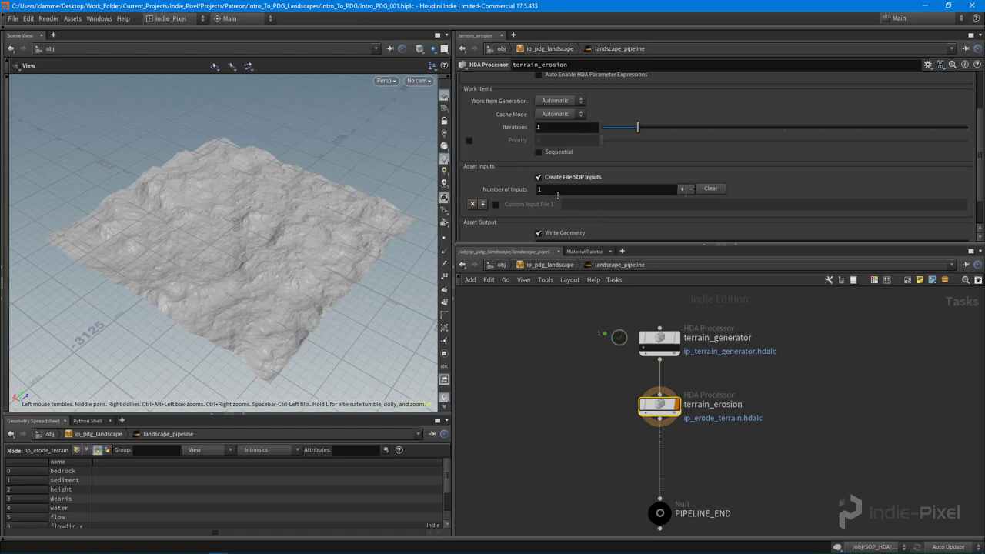
click(548, 189)
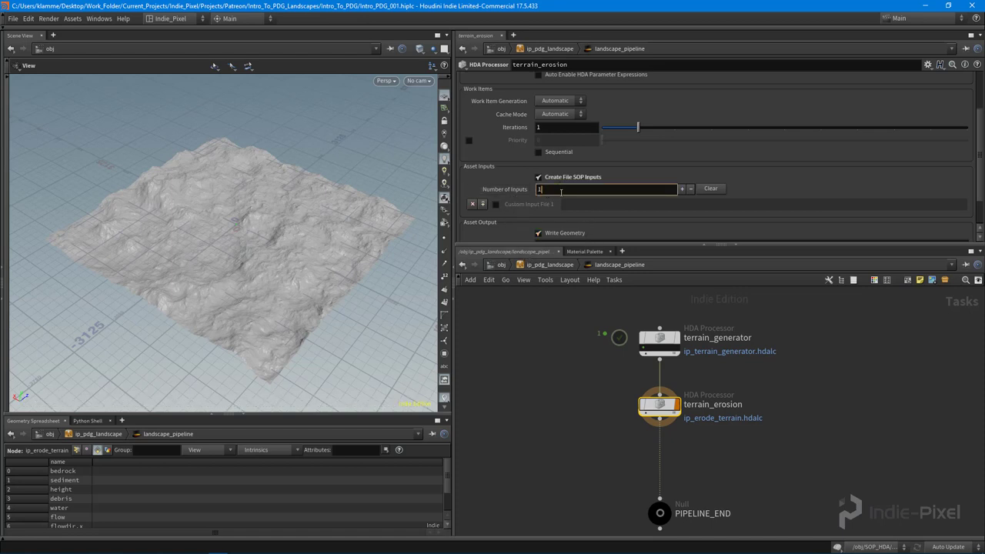
click(824, 173)
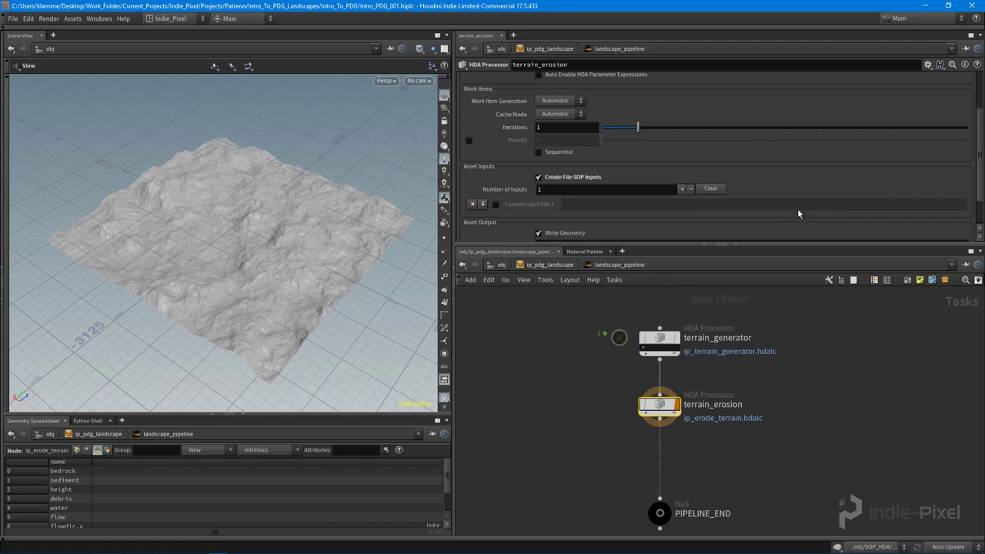
Examine terrain_erosion's output file name and output tag, and enlarge the parameter area
scroll(797, 219, down, 2)
drag(695, 206, 536, 206)
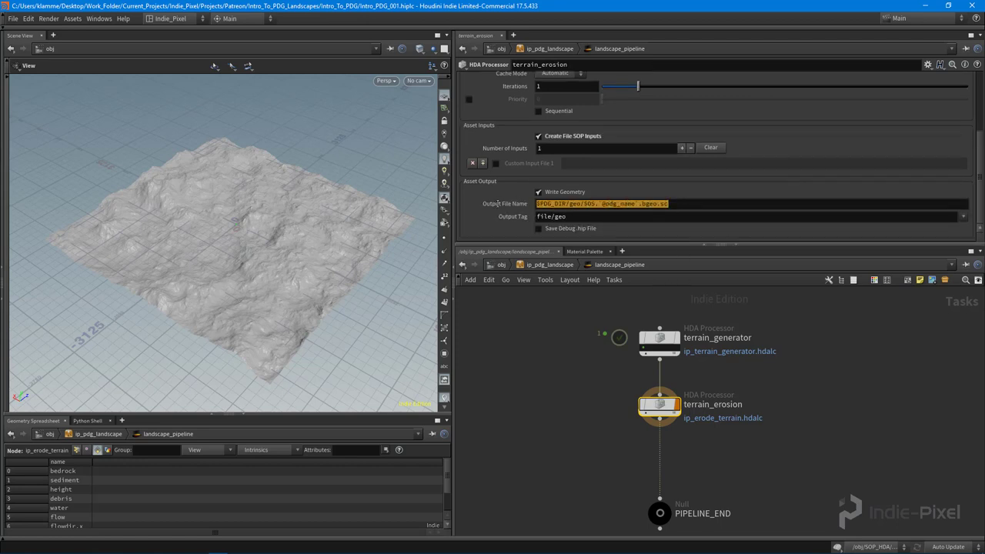
drag(683, 205, 513, 219)
click(589, 217)
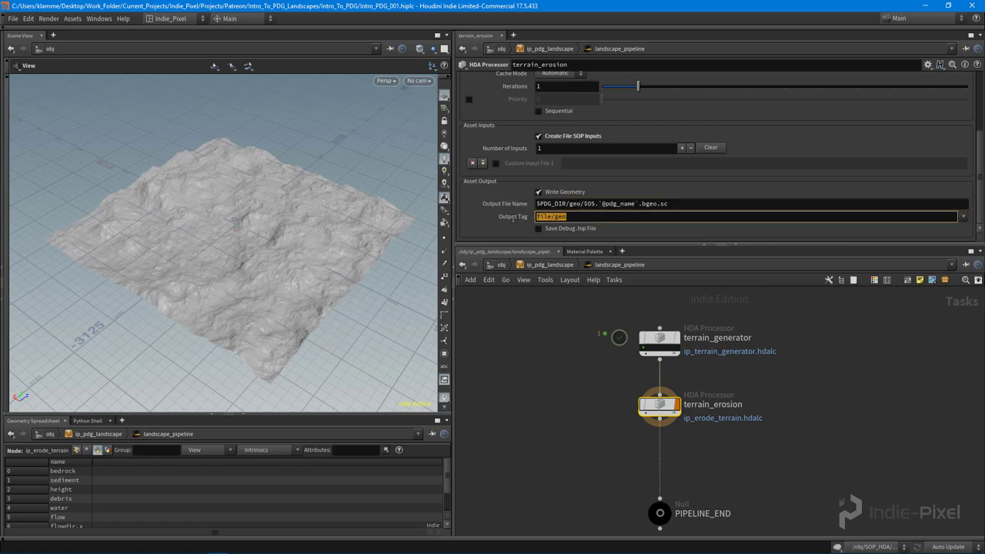
click(623, 218)
drag(756, 247, 755, 282)
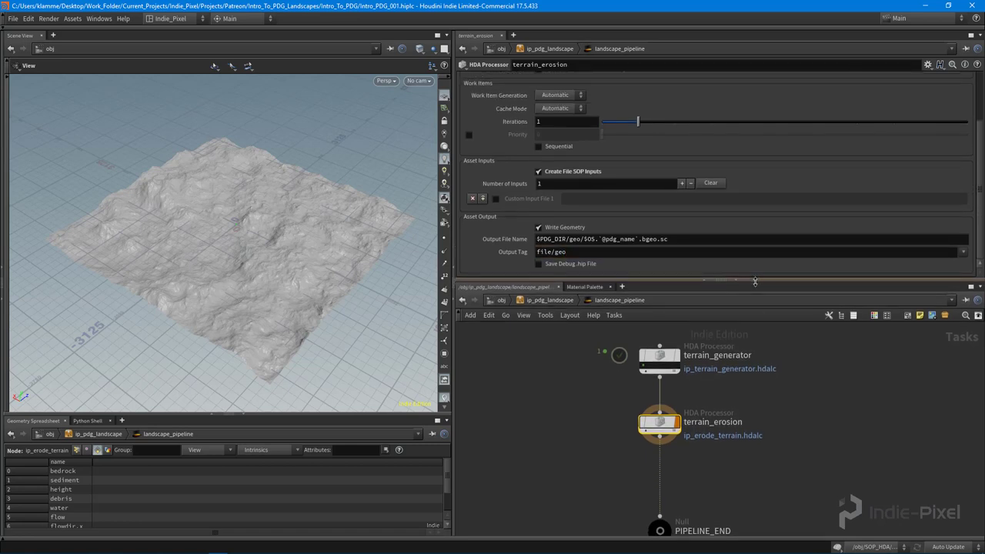
Review terrain_erosion's generation, input and output settings, then cook the node with more room for the task network
scroll(747, 210, up, 4)
scroll(750, 210, down, 4)
scroll(755, 216, up, 3)
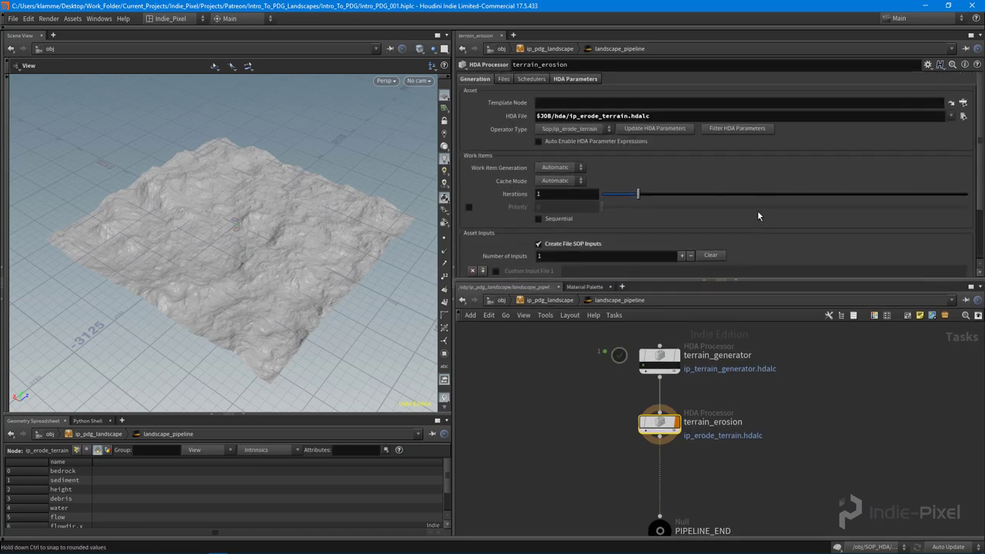
scroll(757, 216, down, 3)
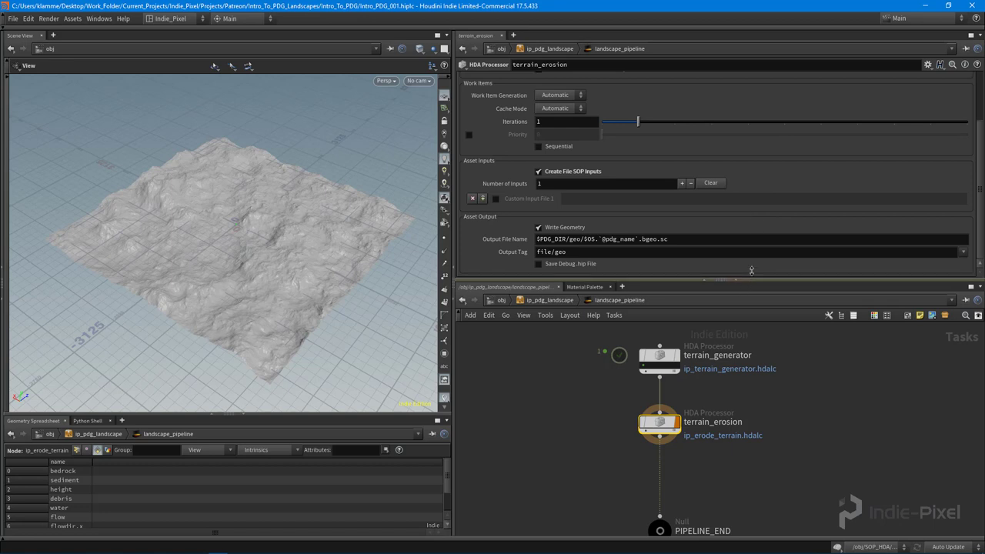
drag(752, 270, 752, 187)
mouse_move(663, 354)
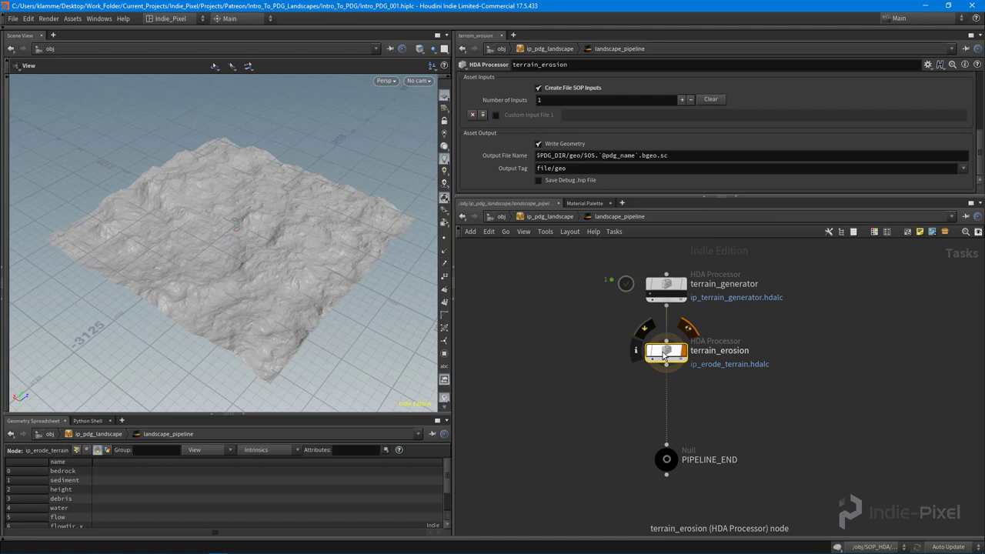
key(shift+v)
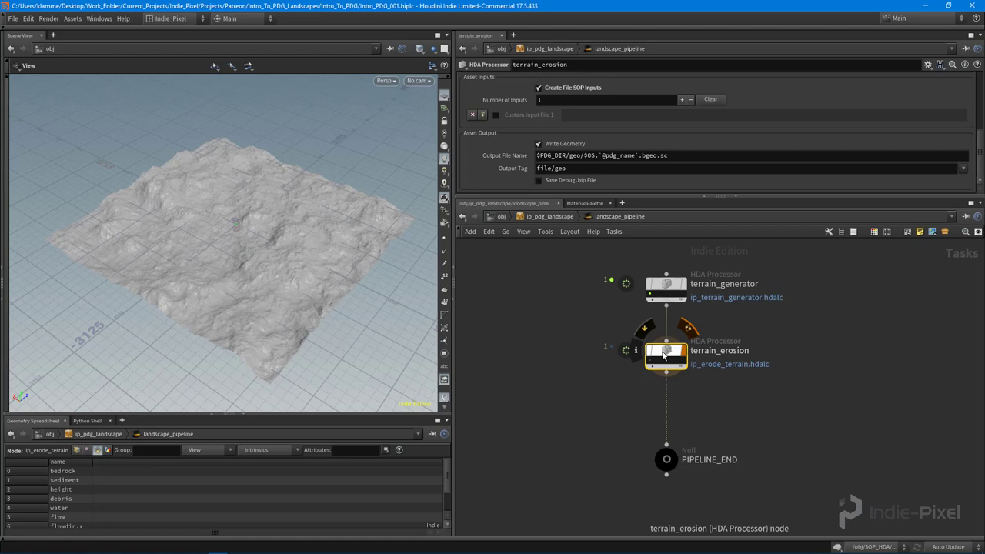
Select terrain_erosion's work item and inspect its task details, including the input and output geometry files
middle_drag(720, 402, 730, 410)
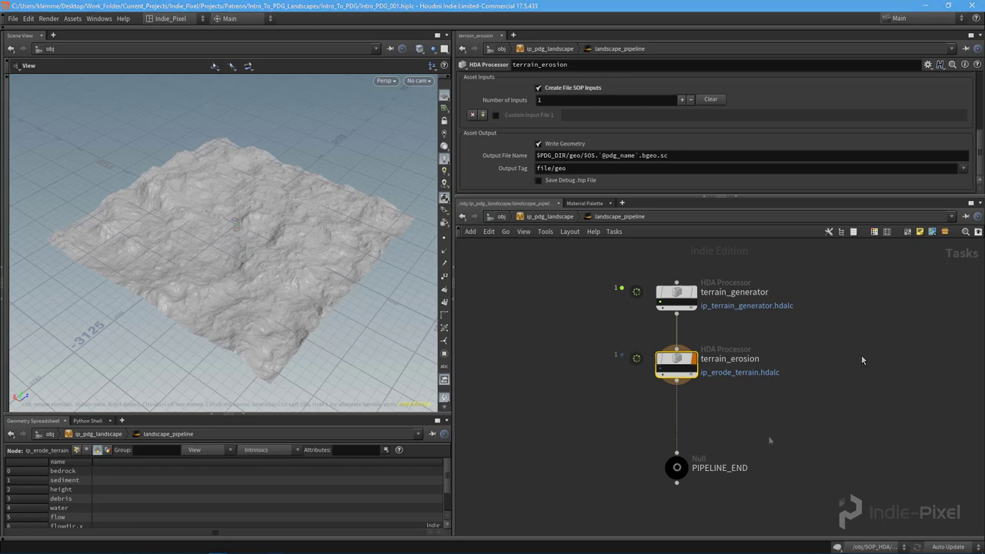
scroll(656, 374, up, 3)
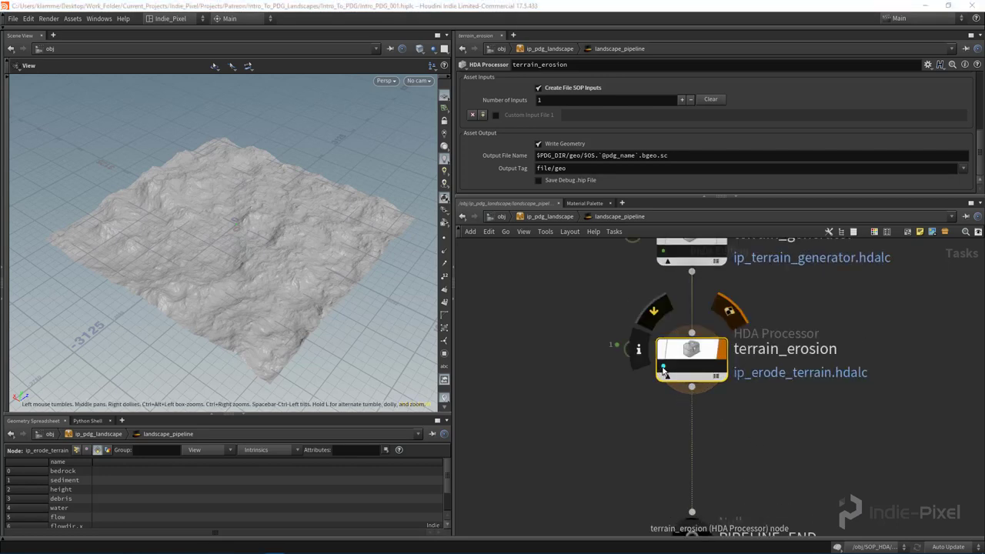
click(663, 367)
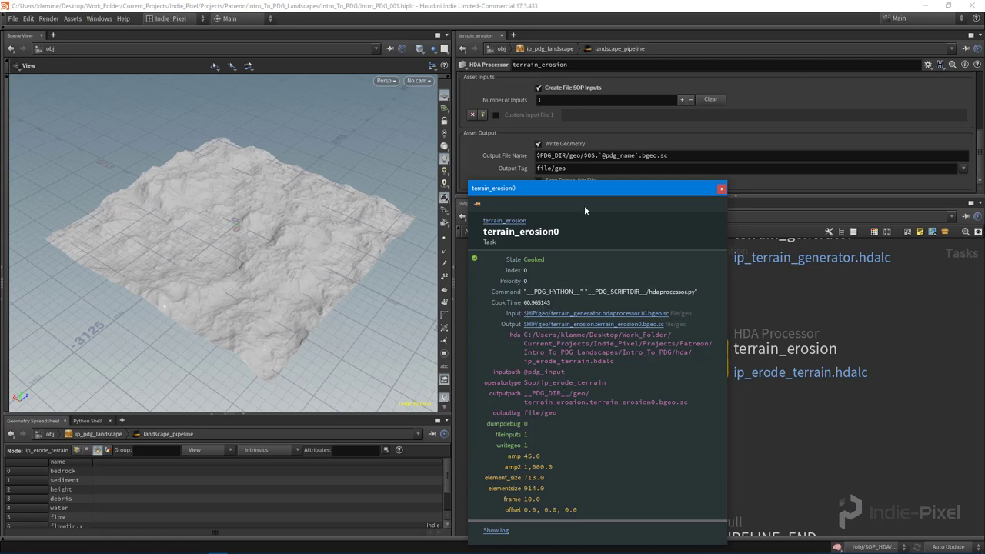
drag(578, 198, 486, 174)
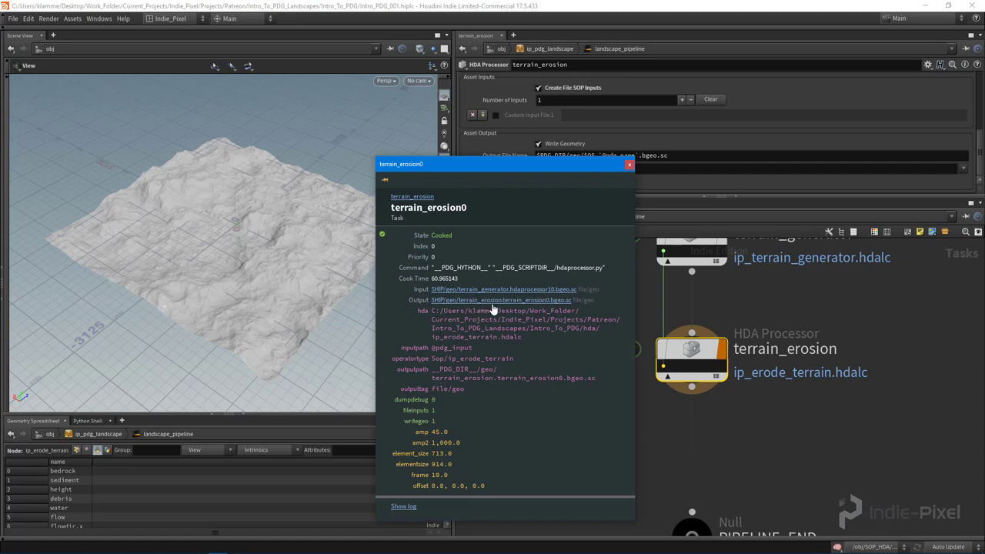
click(628, 166)
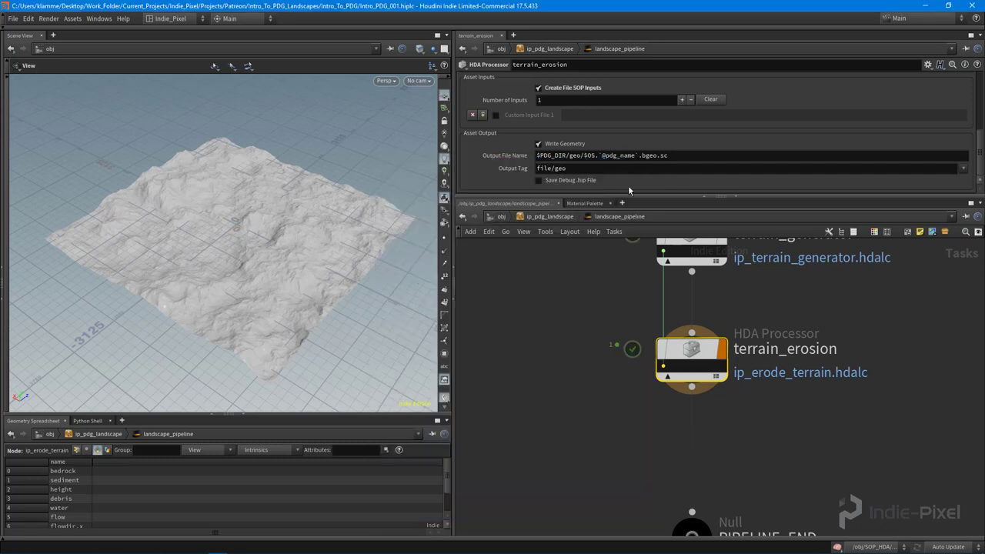
Return to the object level and examine the eroded terrain loaded by PDG_VIZ's file node from several angles
key(u)
key(u)
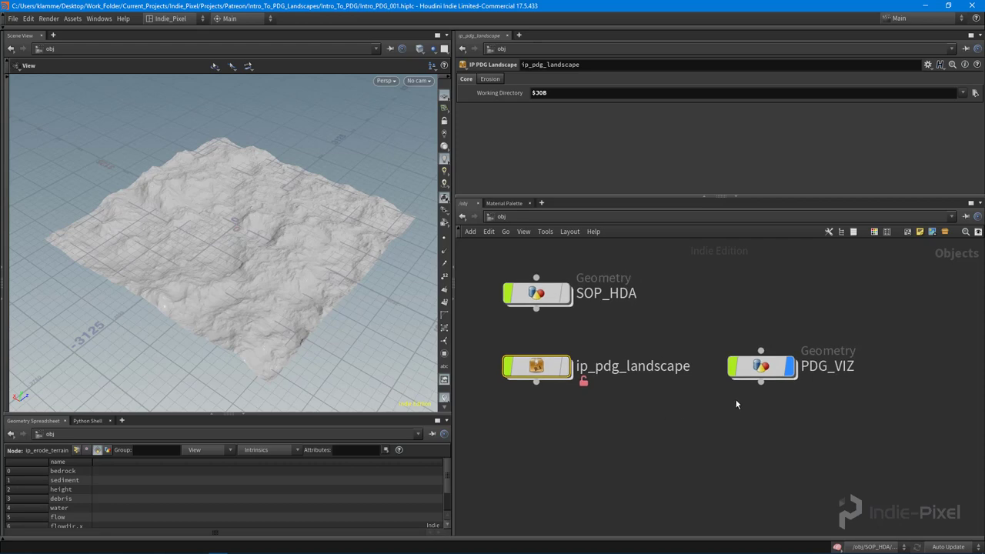
click(740, 371)
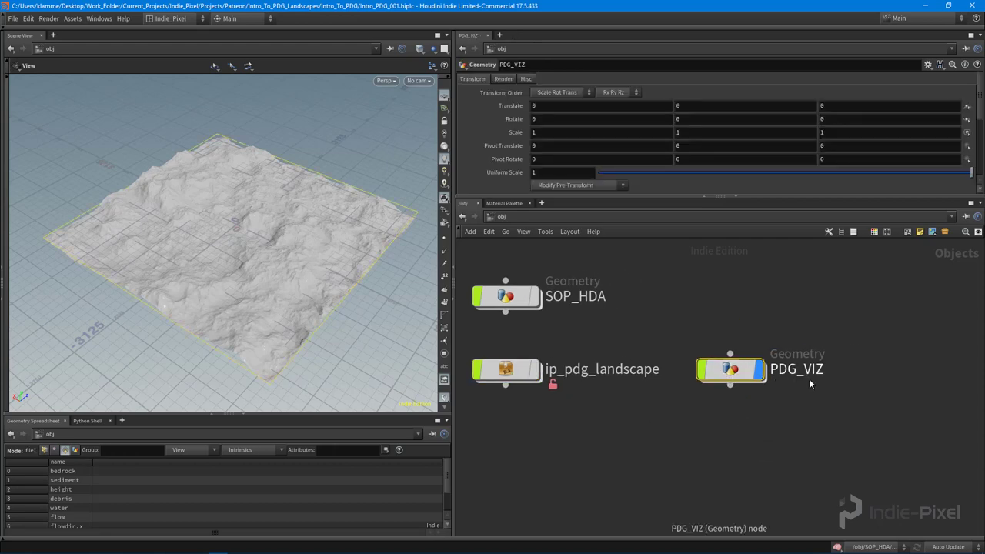
double_click(730, 371)
right_drag(191, 277, 297, 279)
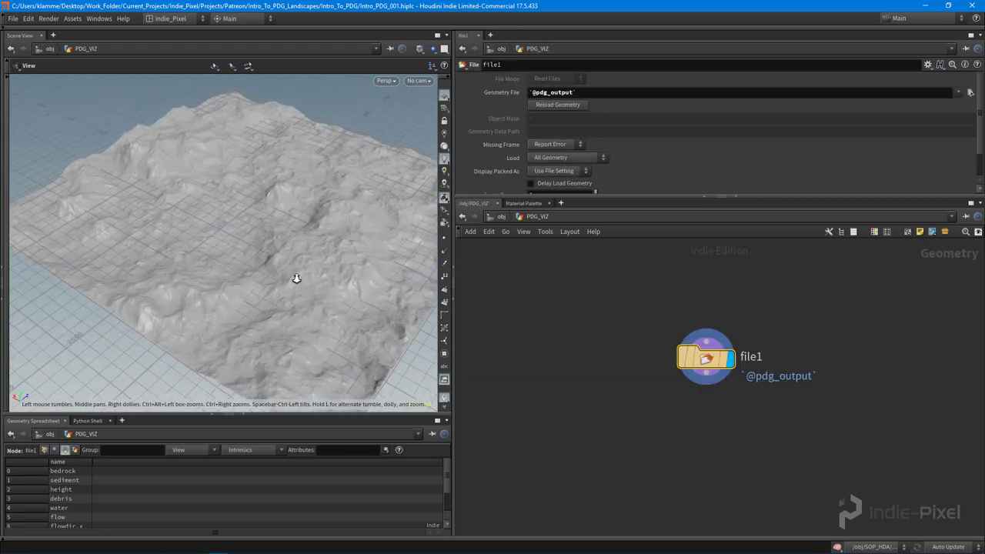
drag(297, 279, 334, 330)
key(u)
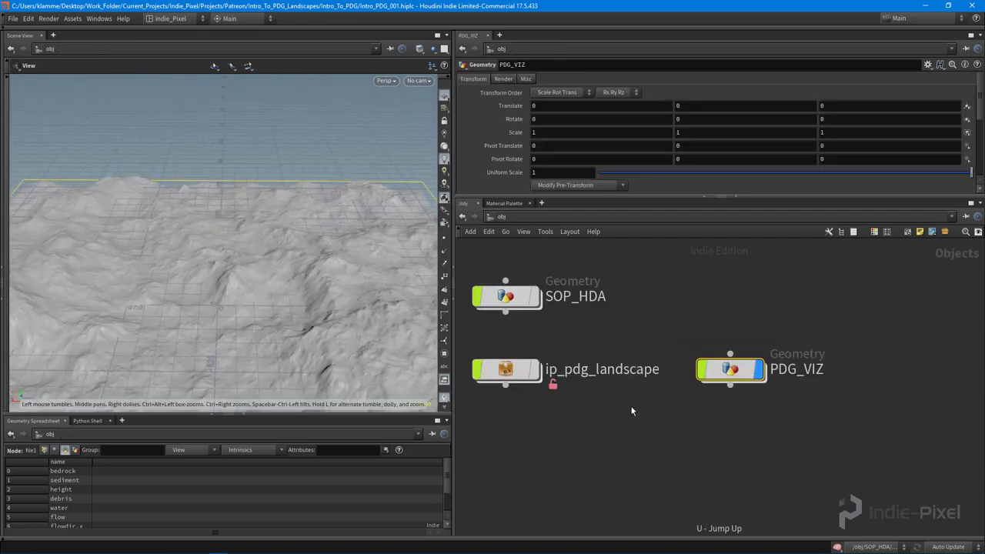
scroll(290, 313, down, 3)
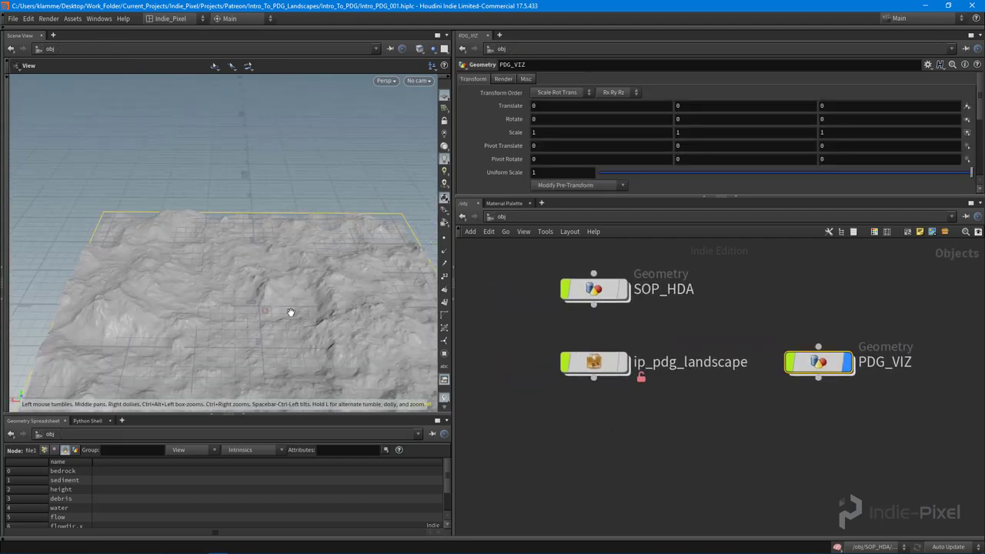
drag(290, 313, 243, 266)
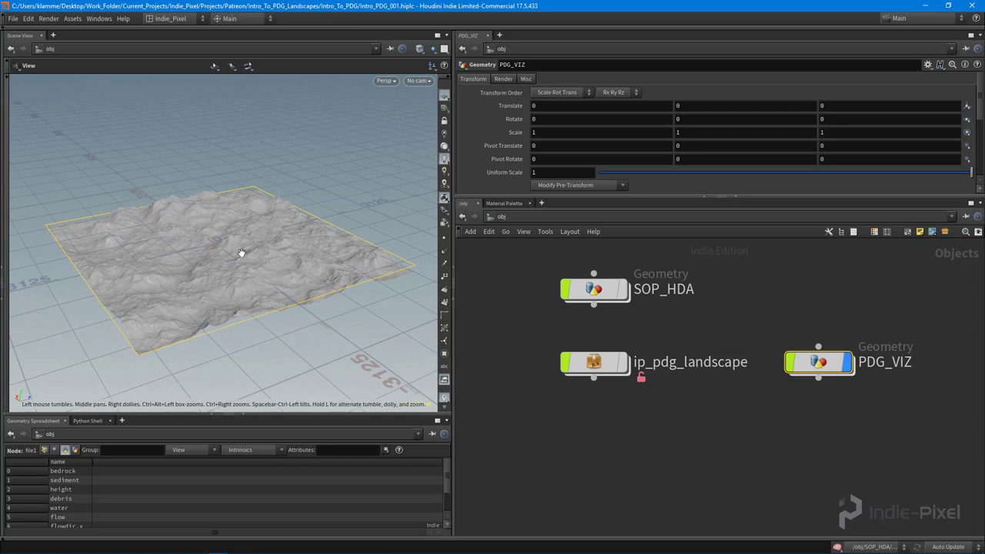
drag(242, 257, 226, 262)
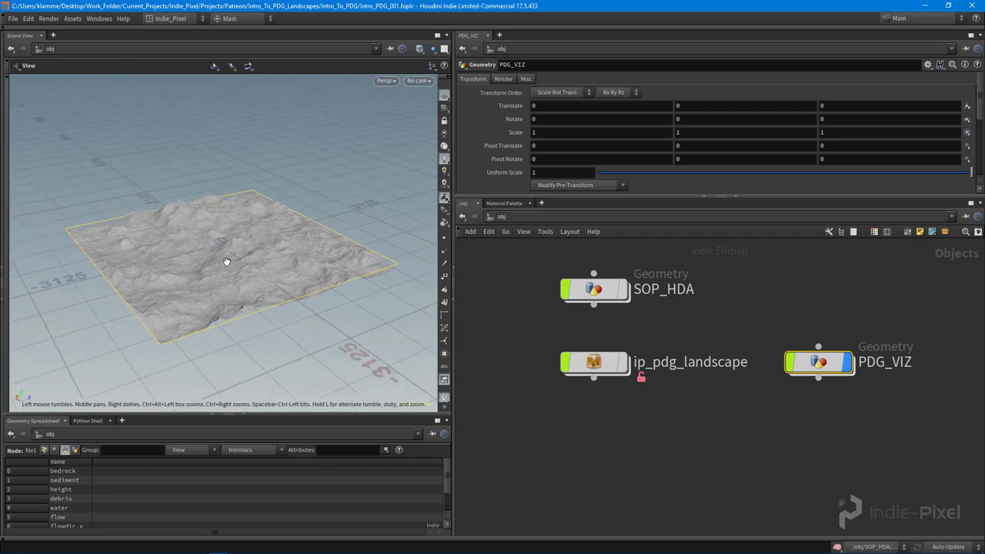